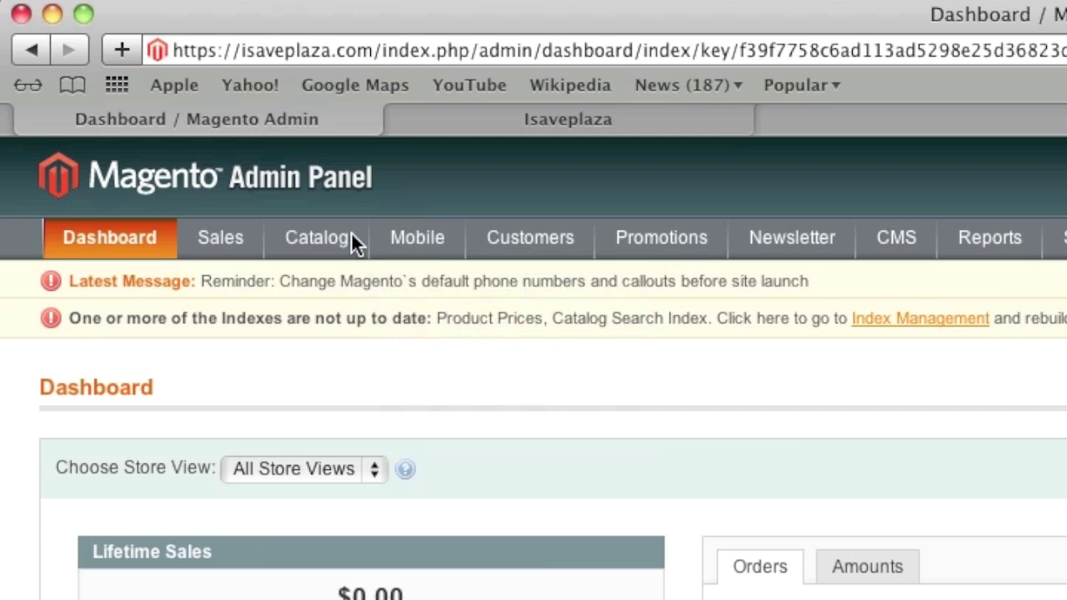
# Start a new attribute from the Manage Attributes list
pyautogui.moveTo(179, 119)
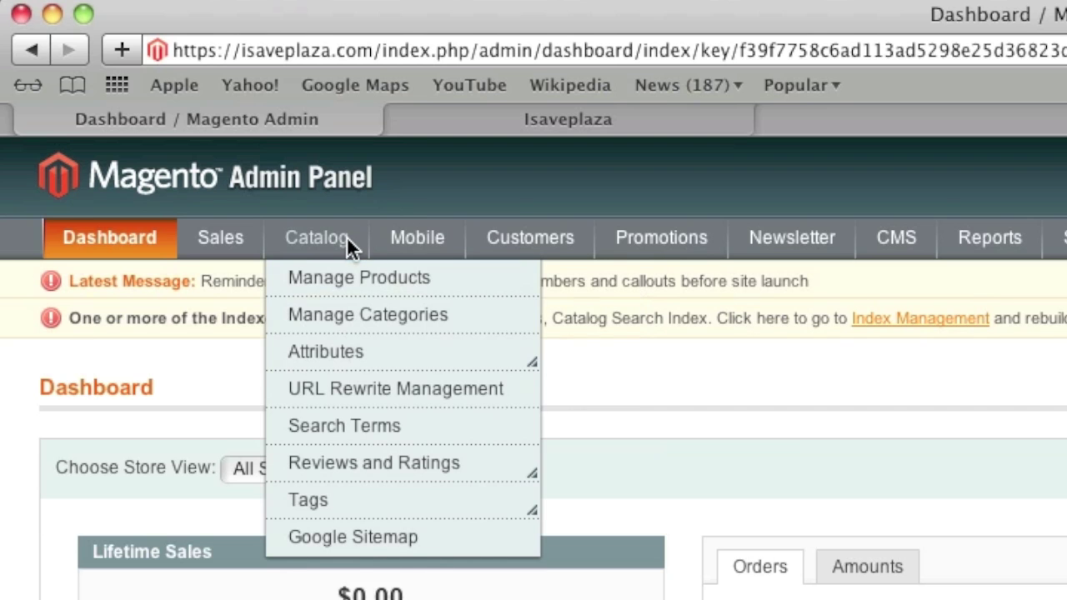
pyautogui.moveTo(365, 350)
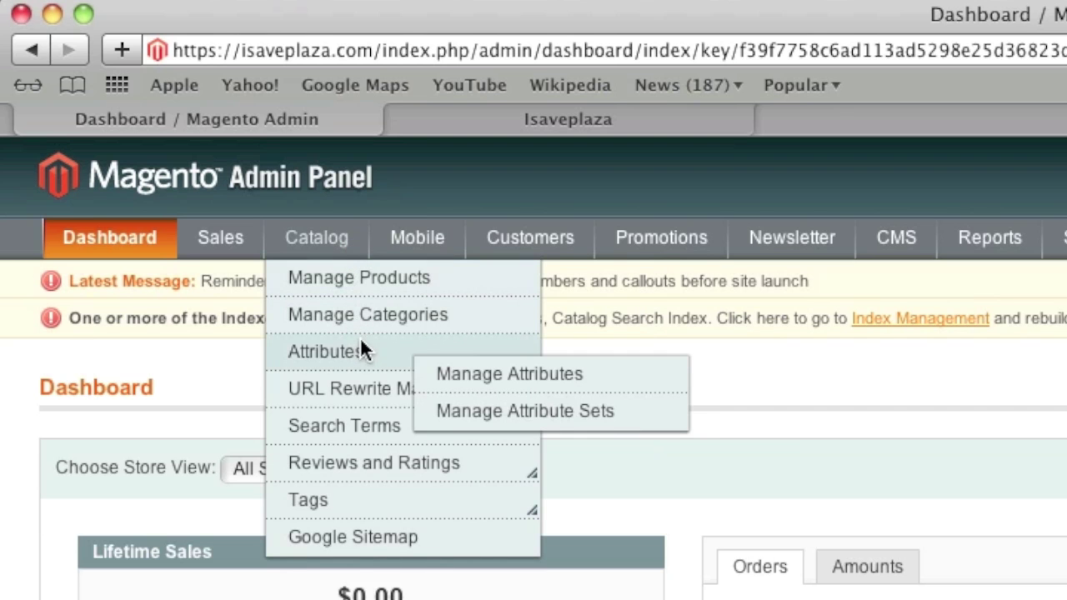
pyautogui.click(435, 374)
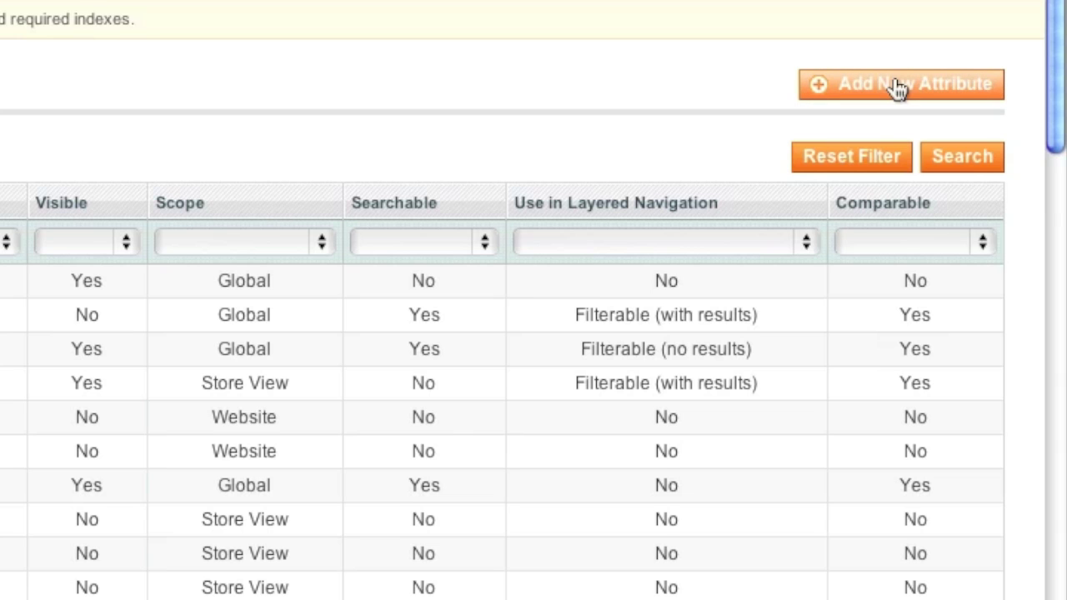
pyautogui.click(898, 89)
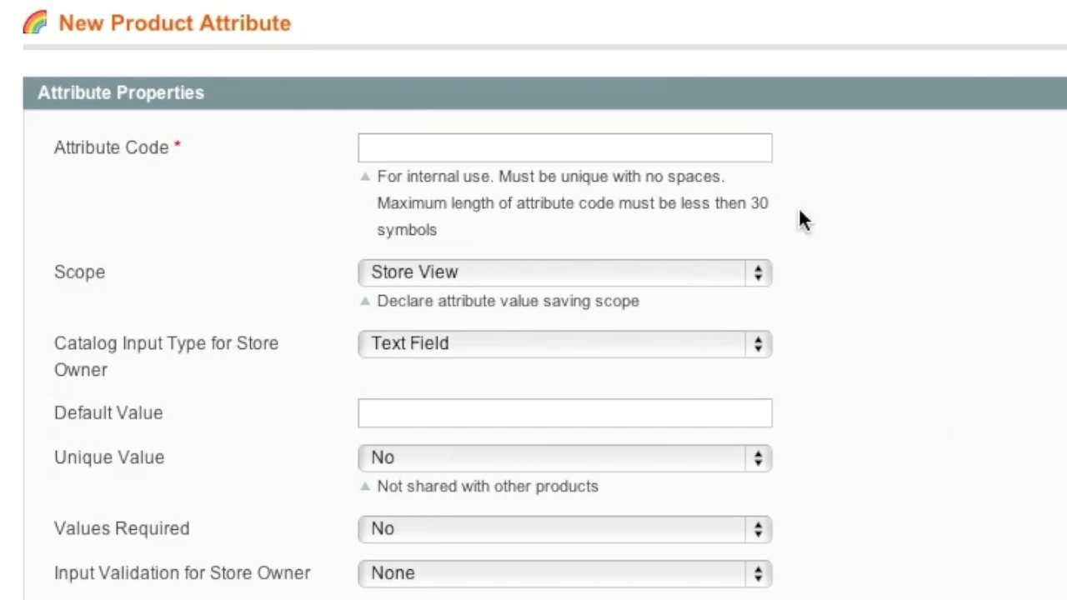
# Apply the attribute only to the Configurable Product type
pyautogui.click(507, 275)
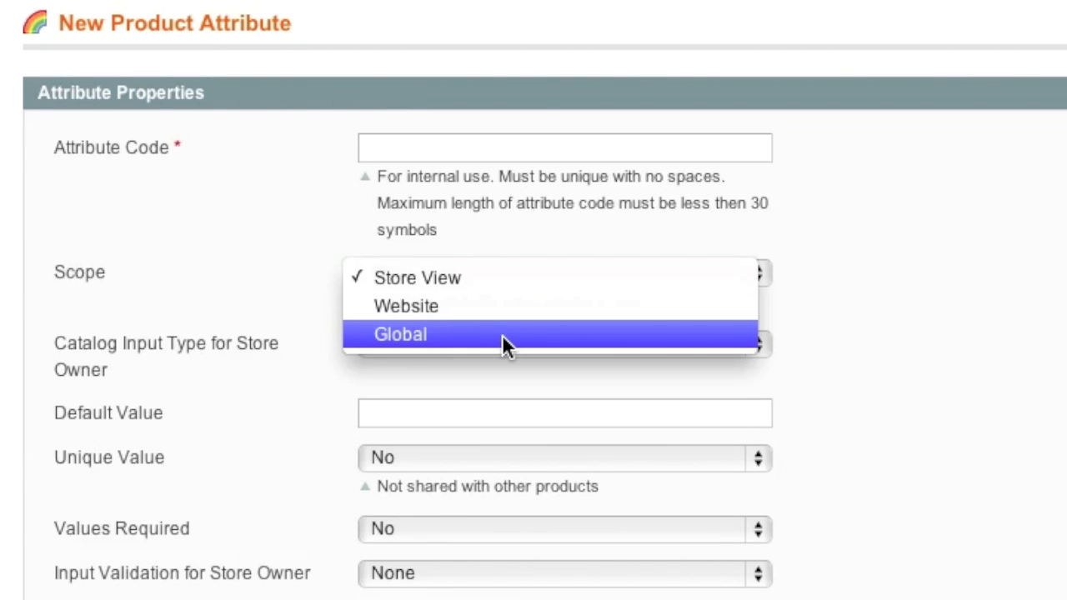
pyautogui.click(336, 315)
pyautogui.scroll(-3, 337, 324)
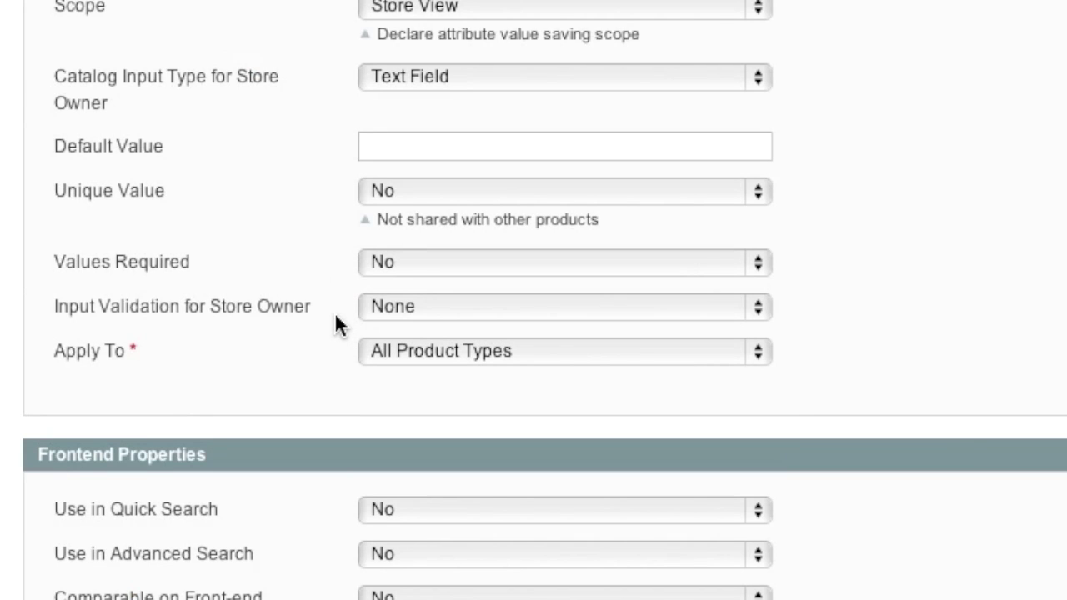
pyautogui.click(437, 350)
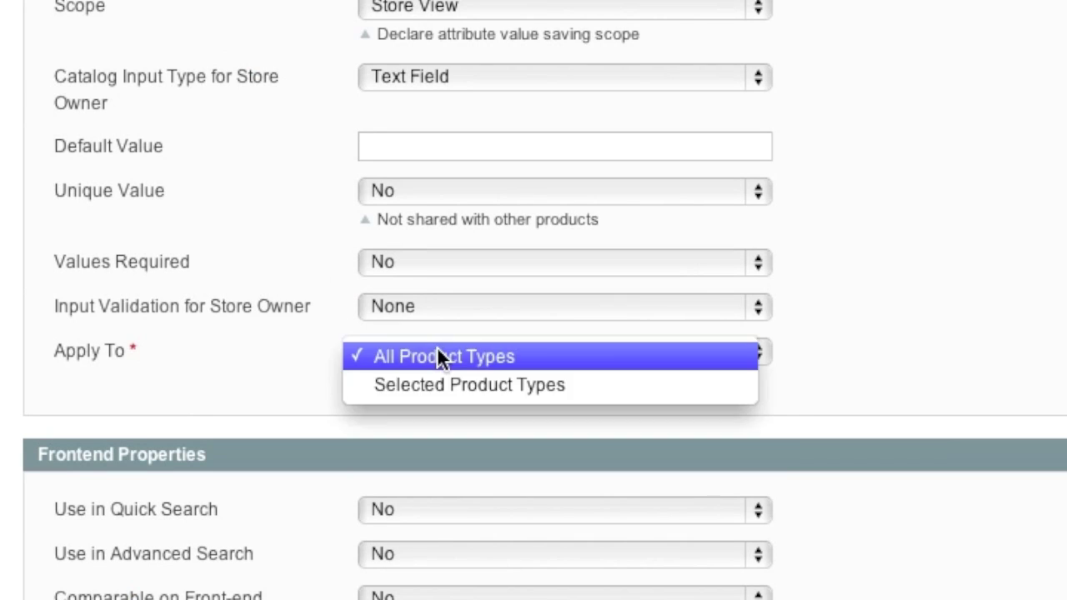
pyautogui.click(460, 383)
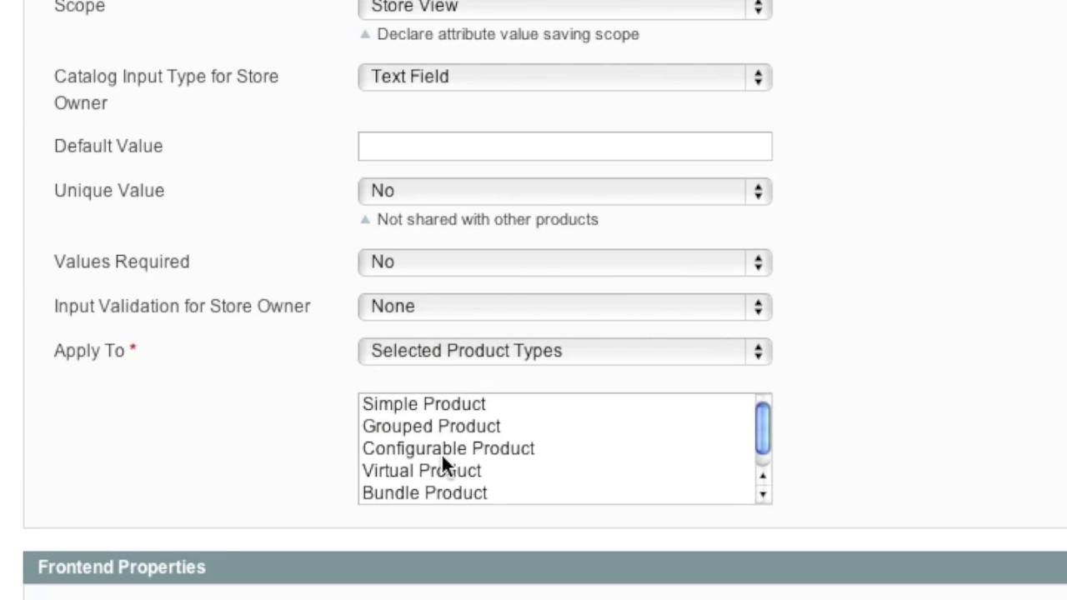
pyautogui.click(440, 453)
pyautogui.scroll(2, 273, 393)
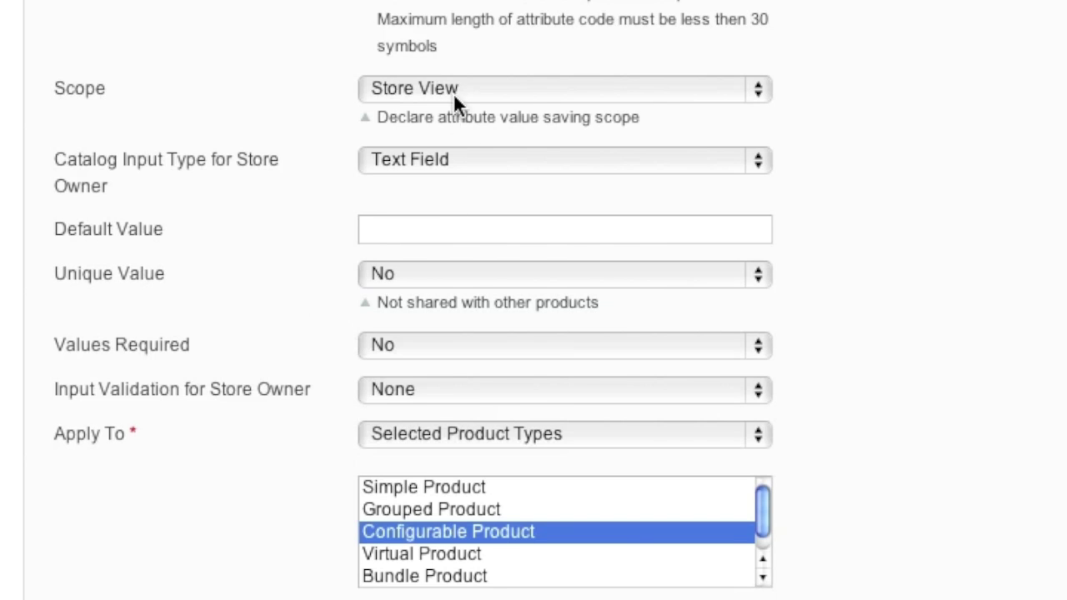
# Set scope Global, input type Dropdown, and Use To Create Configurable Product to Yes
pyautogui.click(452, 89)
pyautogui.click(444, 148)
pyautogui.click(462, 164)
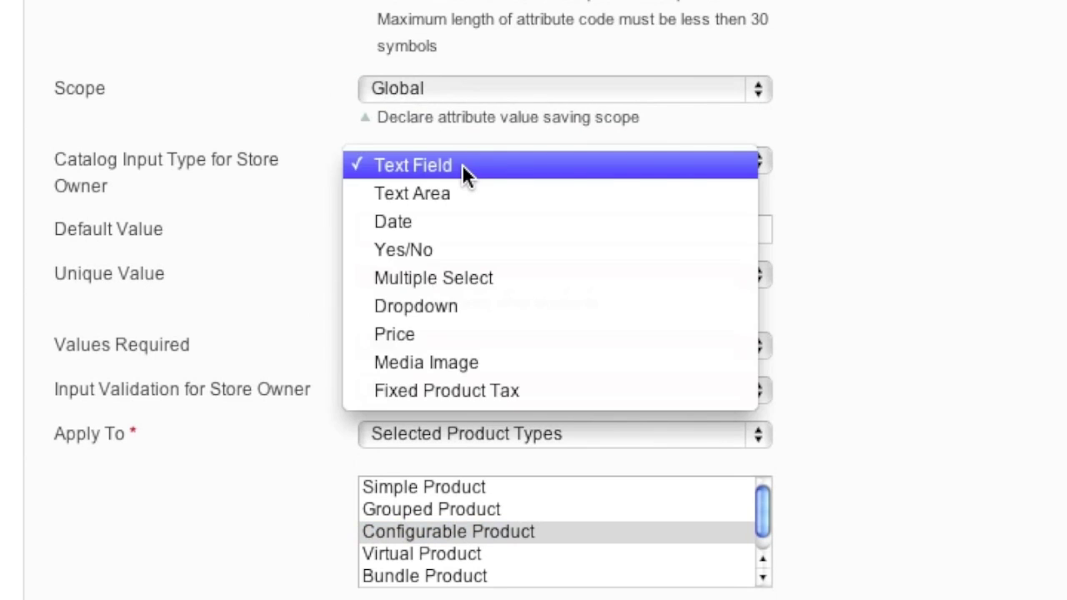
pyautogui.click(456, 308)
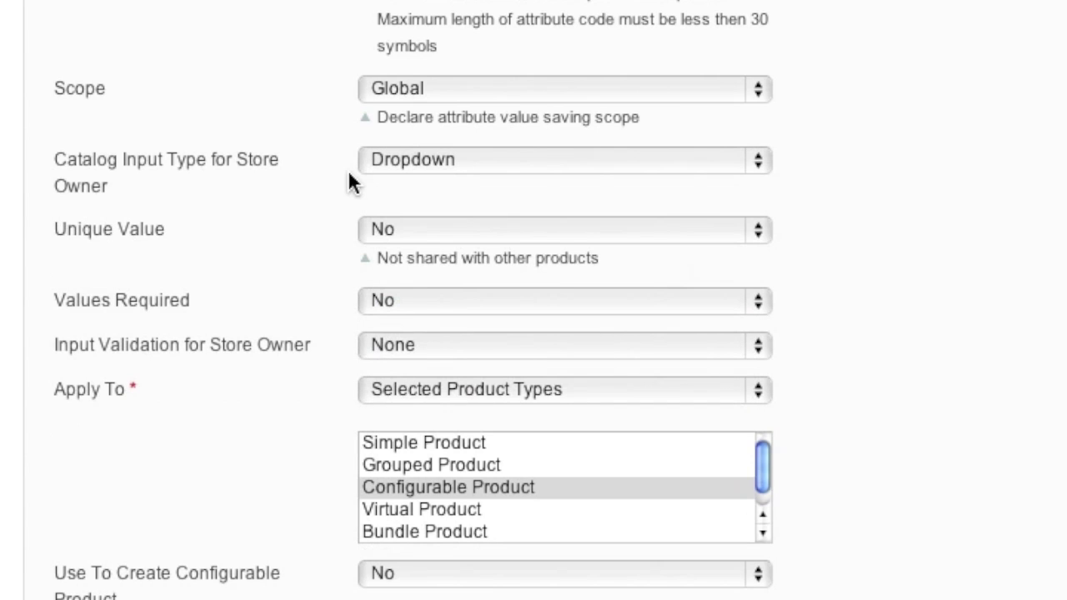
pyautogui.scroll(-4, 286, 238)
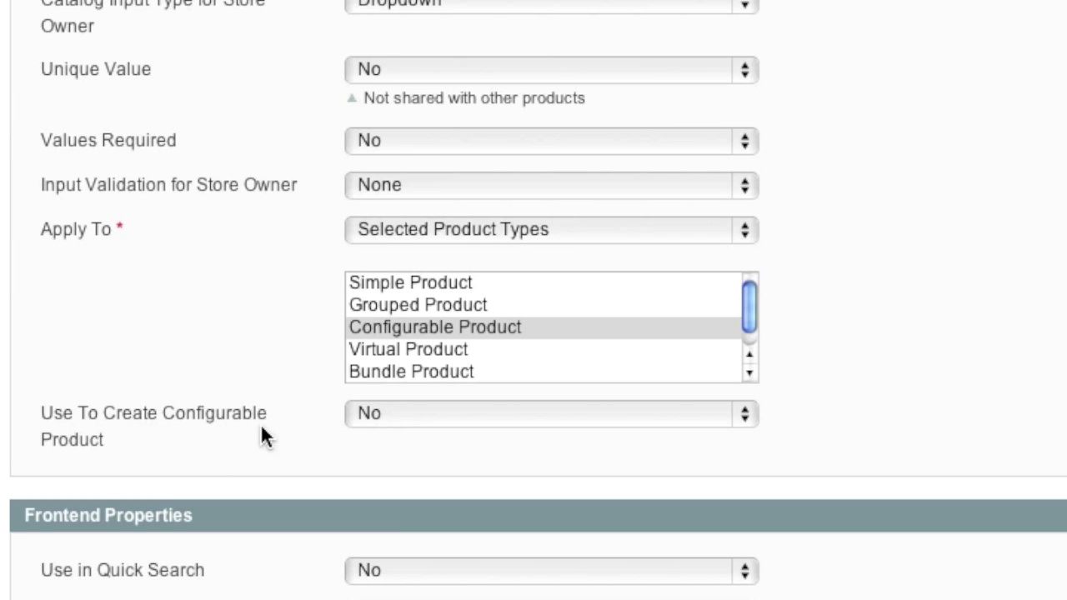
pyautogui.click(428, 411)
pyautogui.click(429, 393)
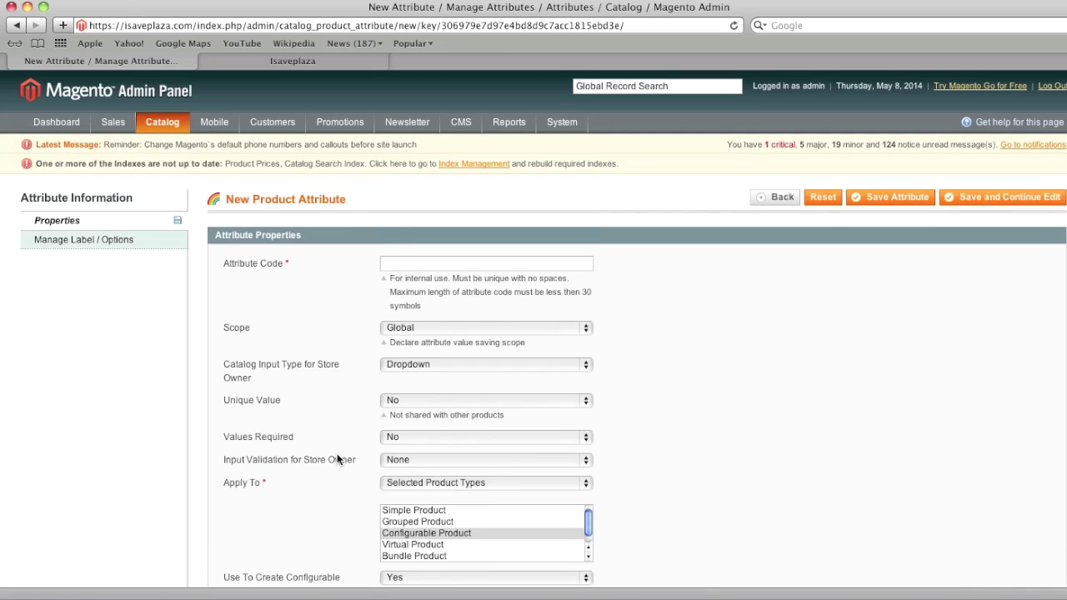
# Open the Shirts T attribute set and scroll to its T-shirts Attributes group (gender, shirt_size, color)
pyautogui.moveTo(167, 126)
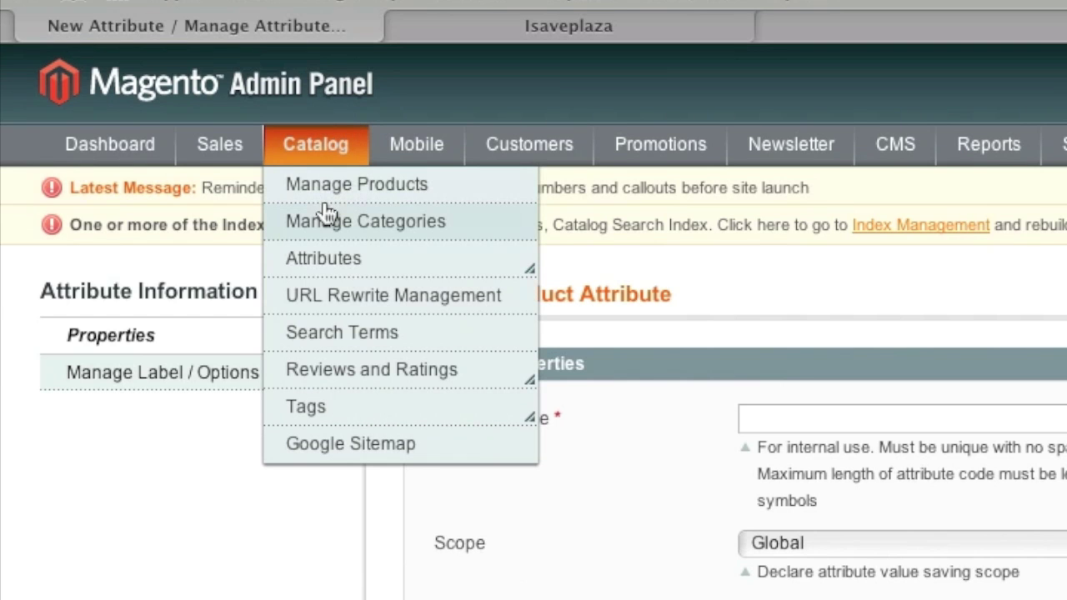
pyautogui.moveTo(324, 252)
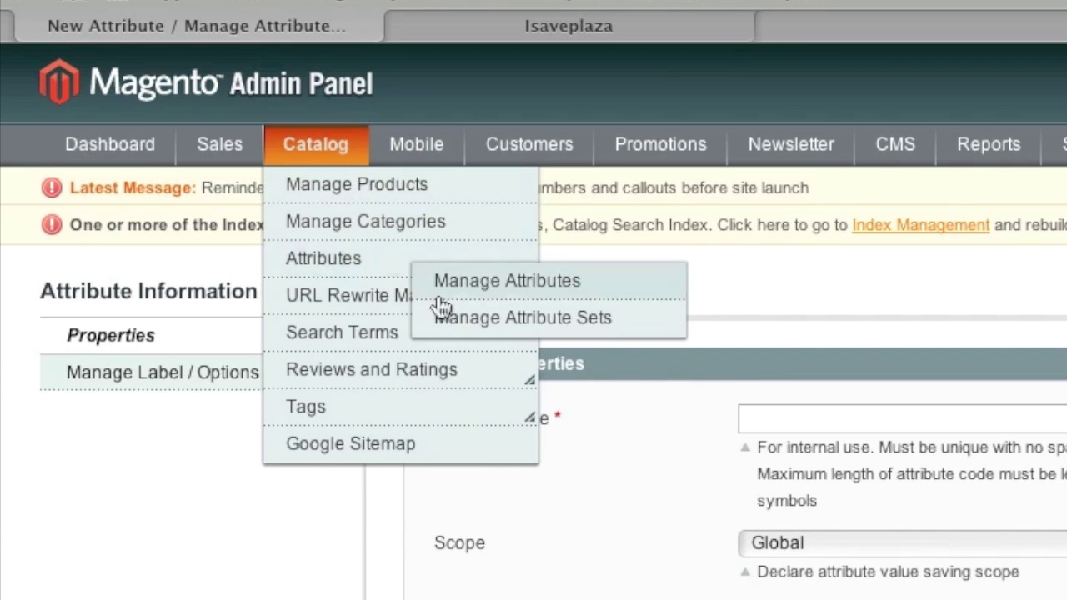
pyautogui.click(472, 312)
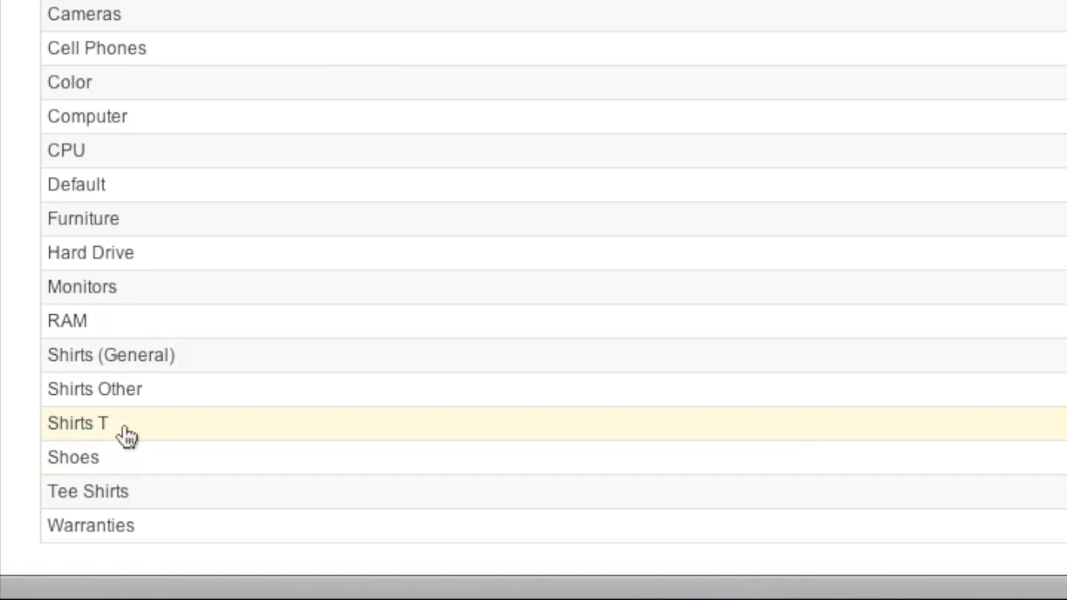
pyautogui.click(164, 430)
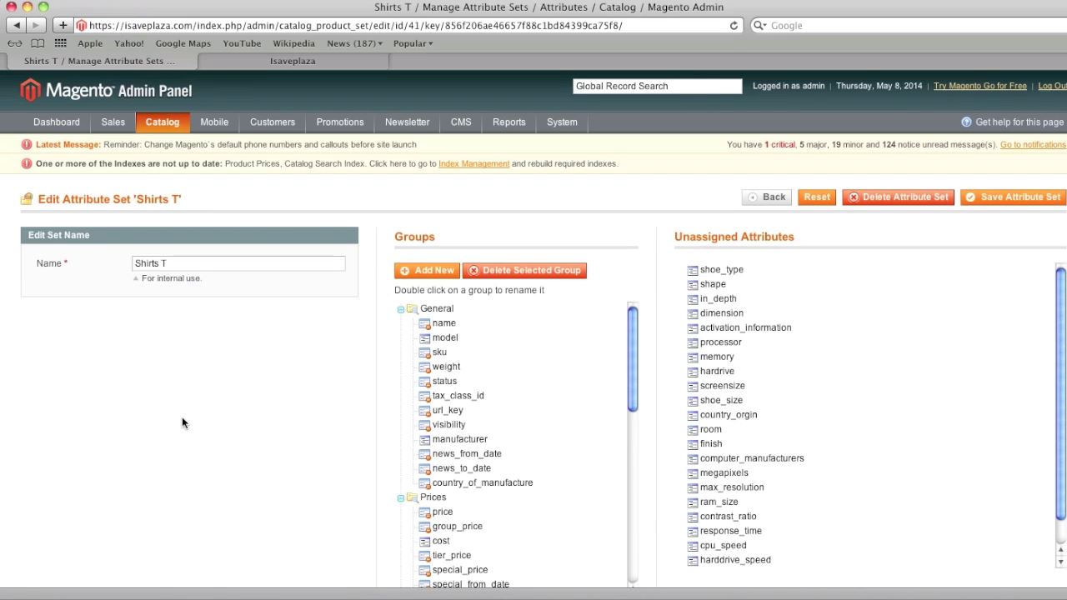
pyautogui.scroll(-3, 334, 417)
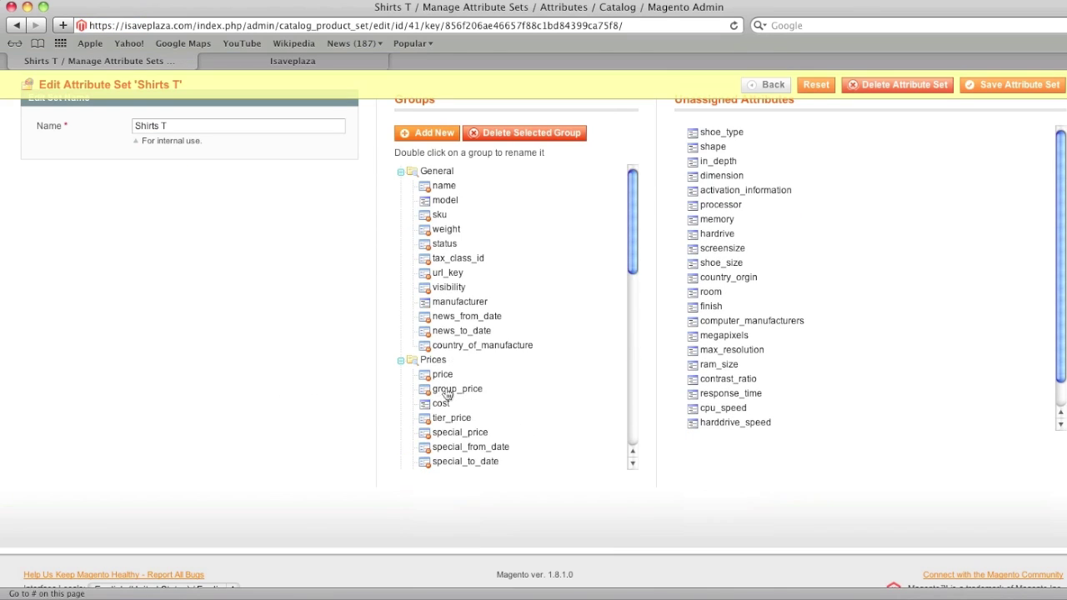
pyautogui.scroll(-8, 447, 395)
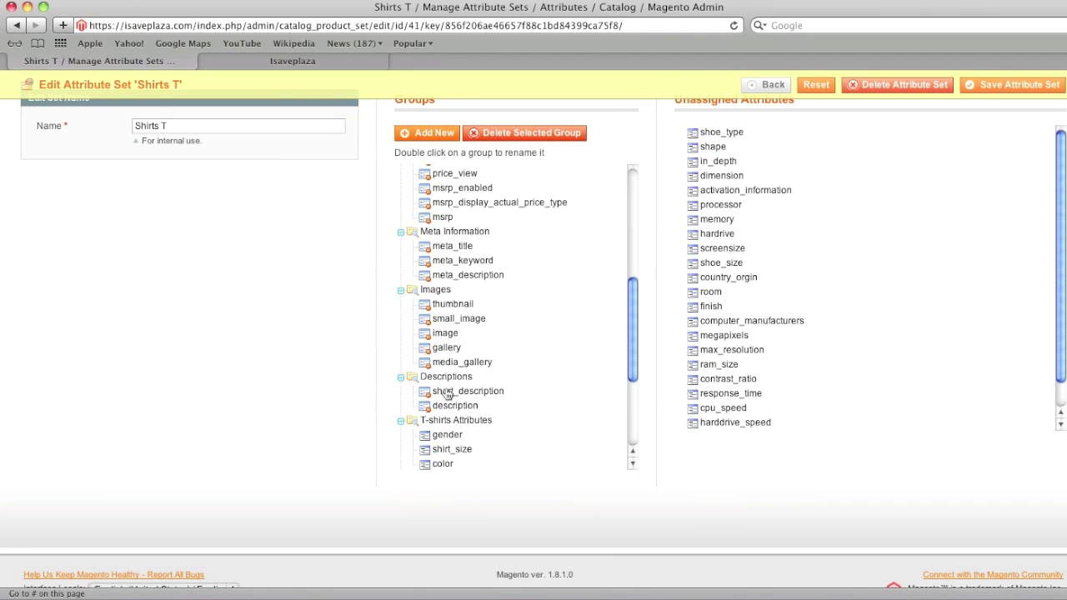
pyautogui.scroll(-2, 447, 395)
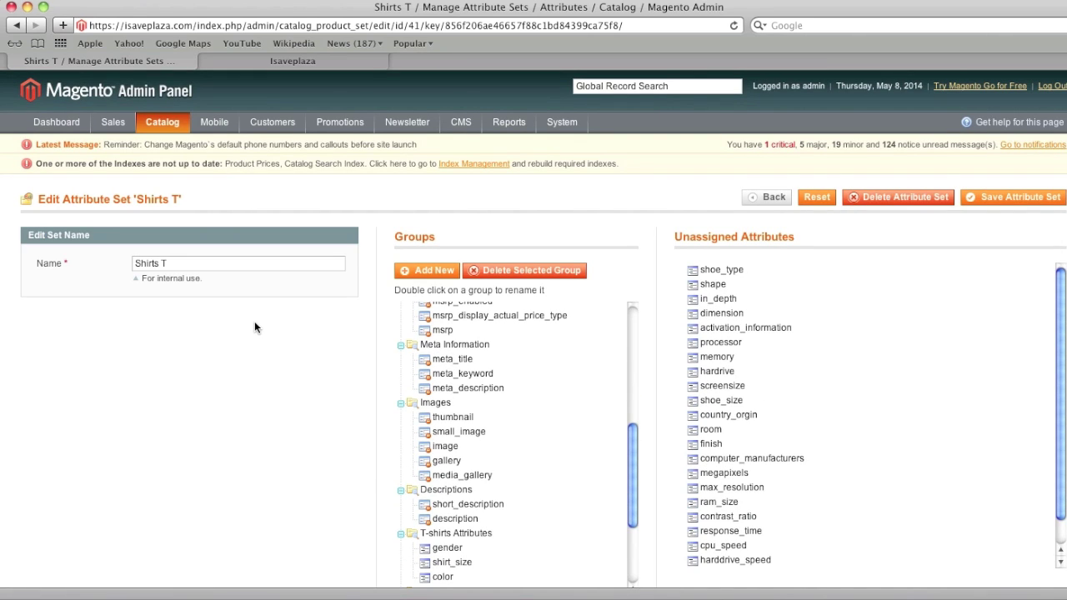
# Add a new Simple Product based on the Shirts T attribute set
pyautogui.moveTo(151, 122)
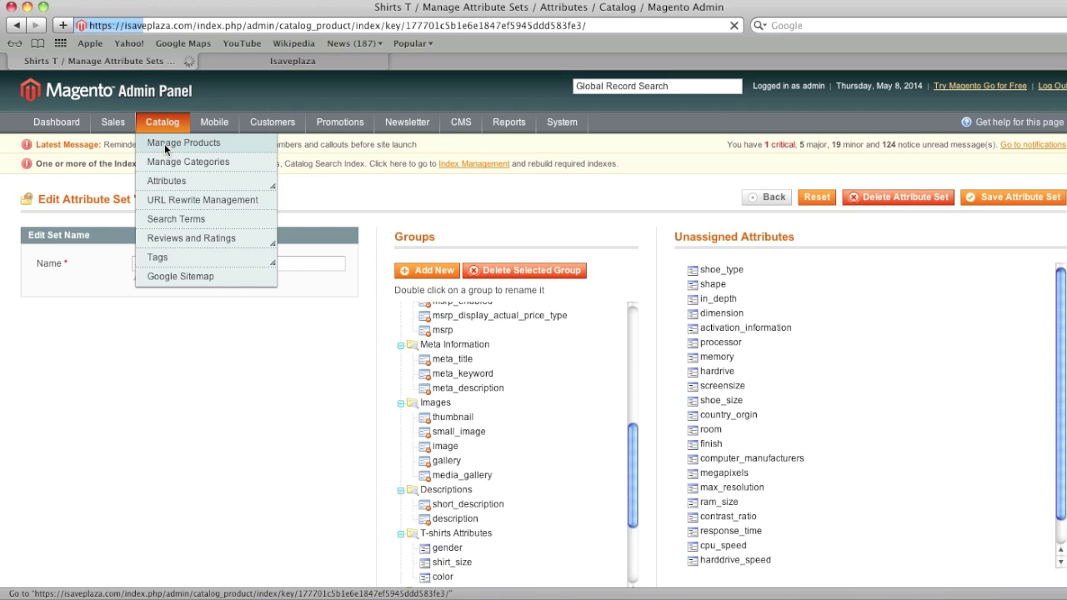
pyautogui.click(319, 106)
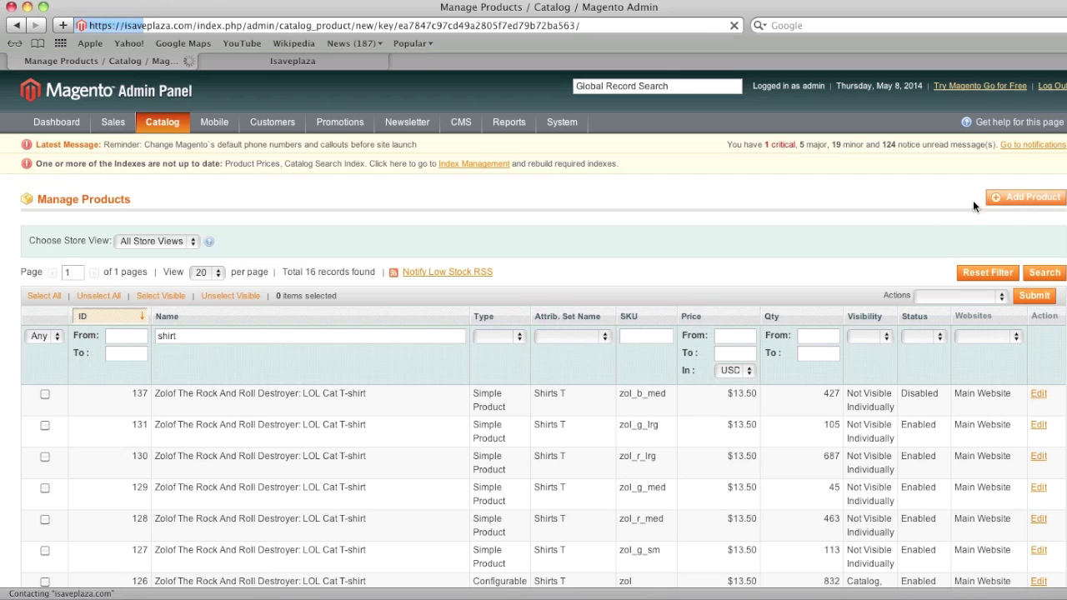
pyautogui.click(906, 218)
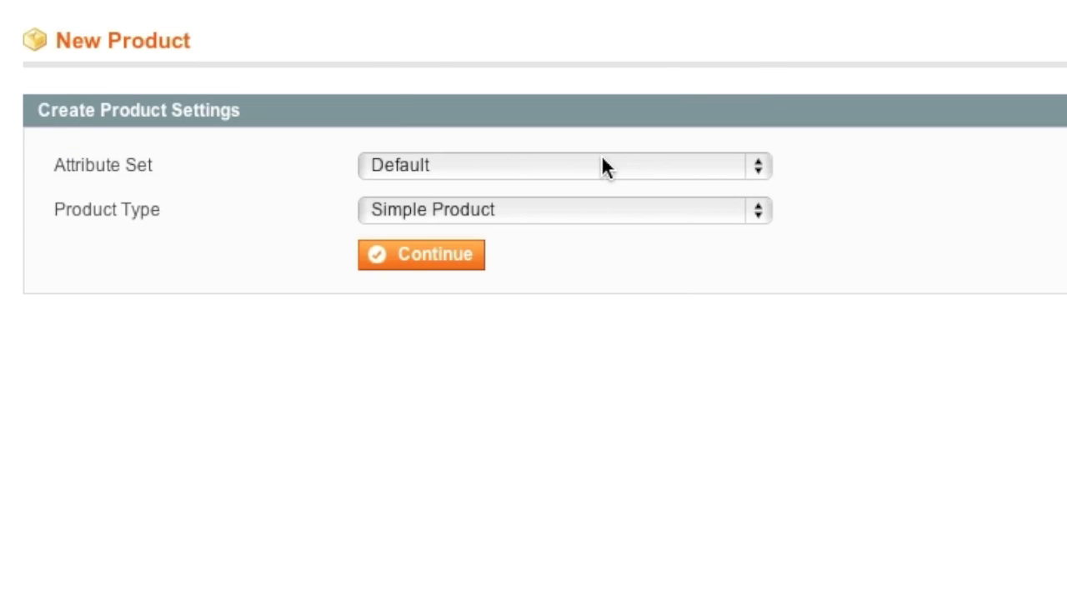
pyautogui.click(606, 166)
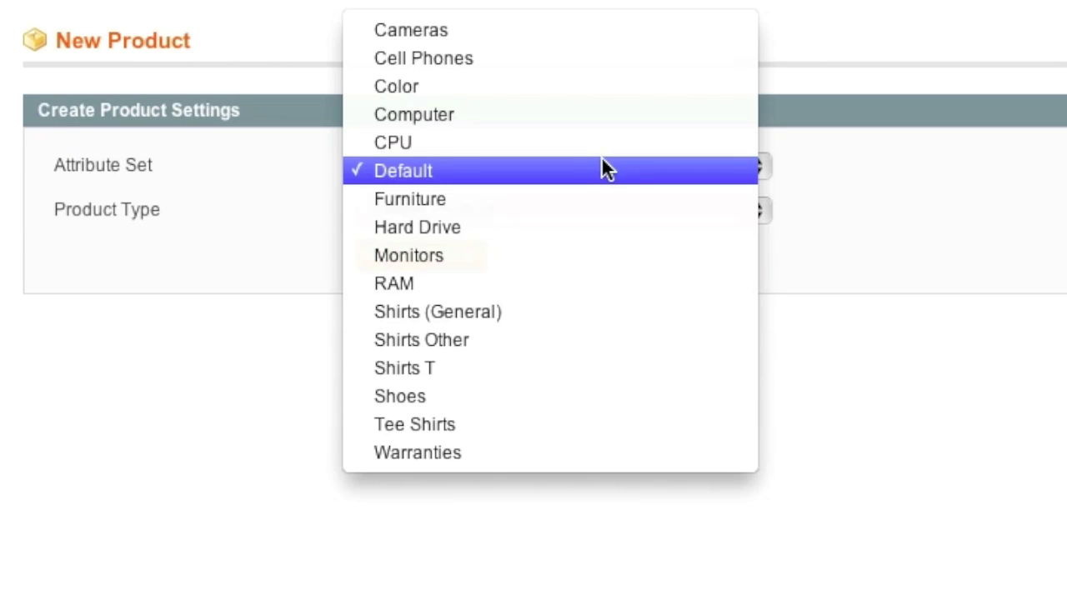
pyautogui.click(559, 372)
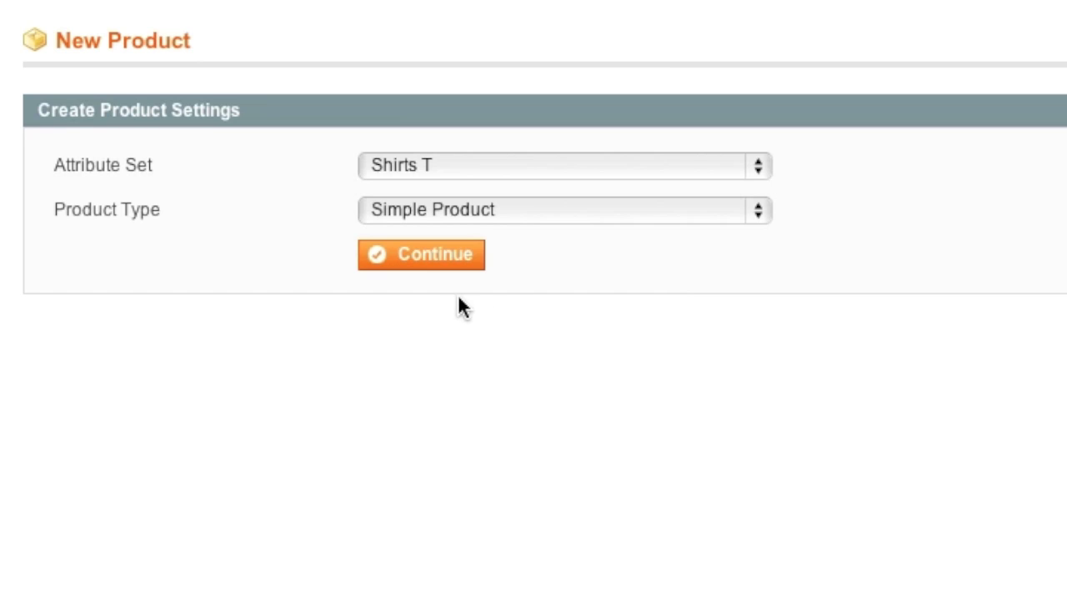
pyautogui.click(438, 263)
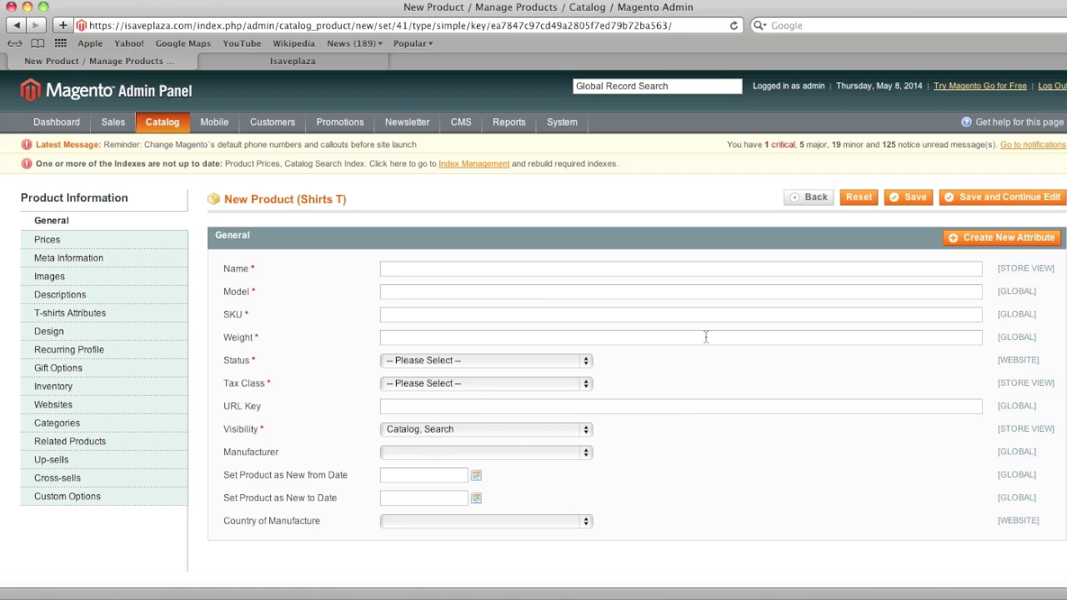
# Enter the name Men's Black Med Tee, model and SKU blkmtee, and weight 1
pyautogui.click(516, 269)
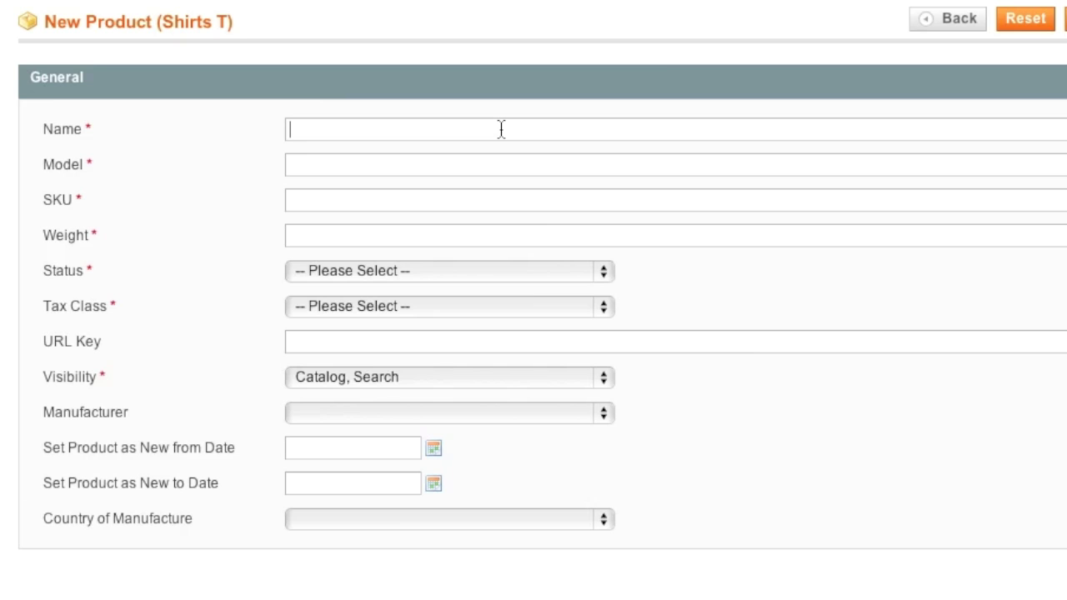
pyautogui.write("Men's Bla")
pyautogui.write('ck Med Tee')
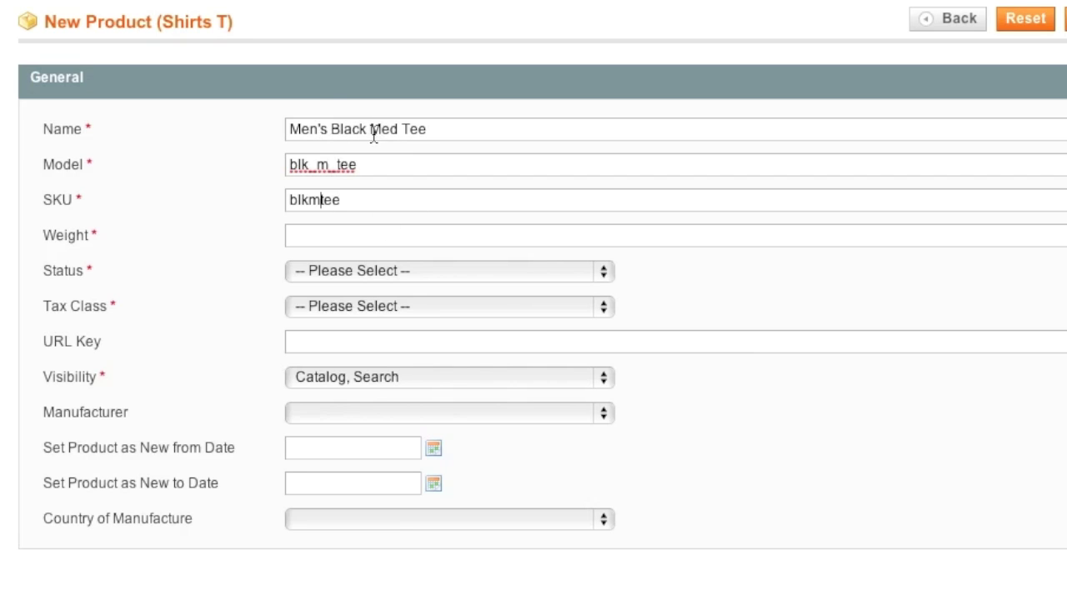
pyautogui.moveTo(315, 166); pyautogui.dragTo(326, 170)
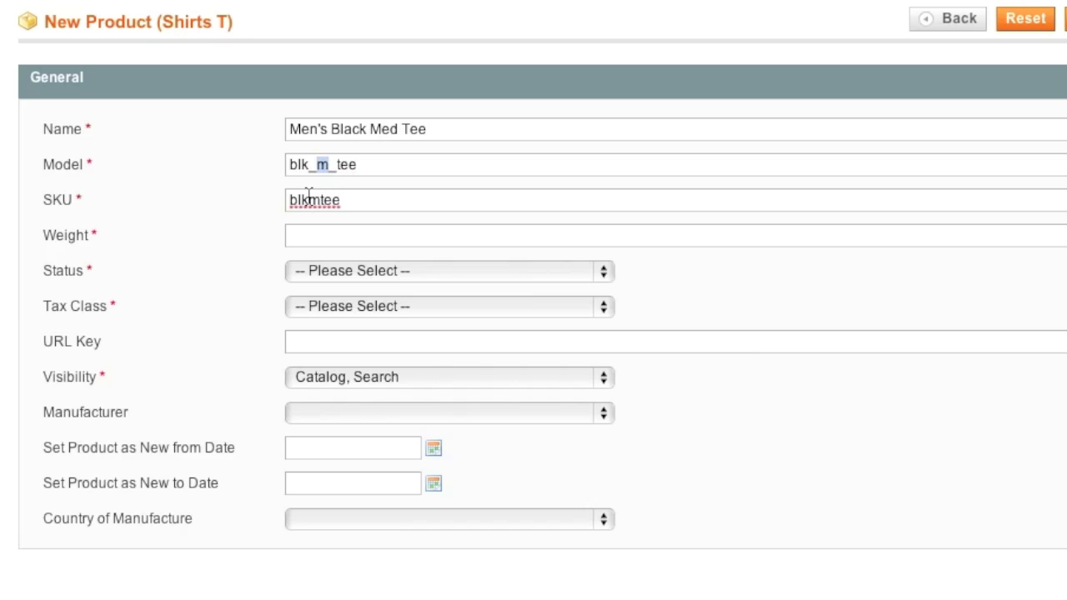
pyautogui.click(310, 198)
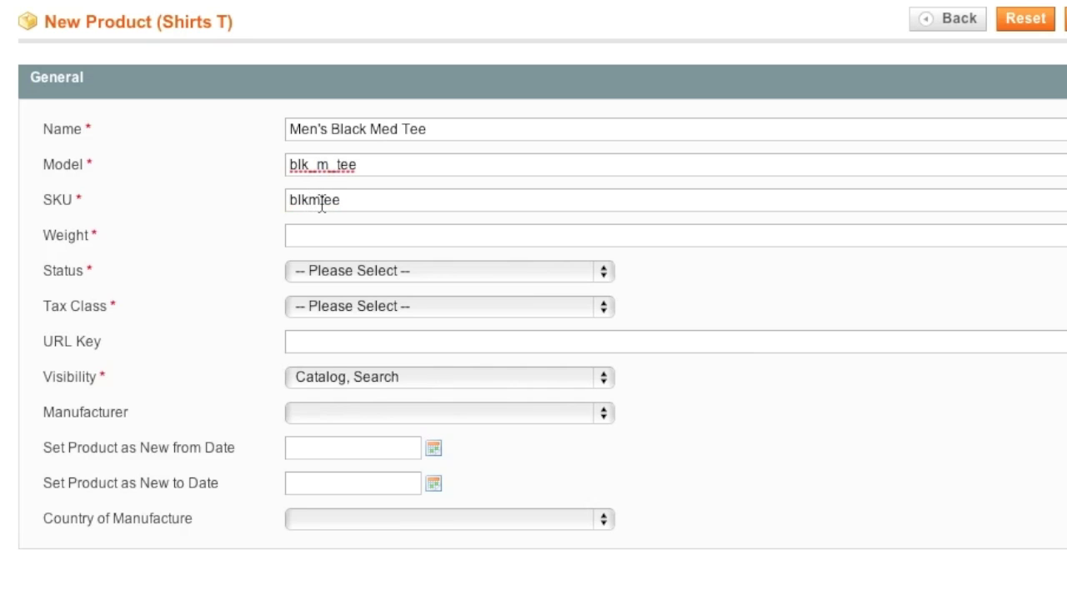
pyautogui.click(317, 231)
pyautogui.write('1')
# Set status Enabled, tax class None, URL key blk-tee-m, and visibility Not Visible Individually
pyautogui.click(344, 271)
pyautogui.click(349, 296)
pyautogui.click(308, 315)
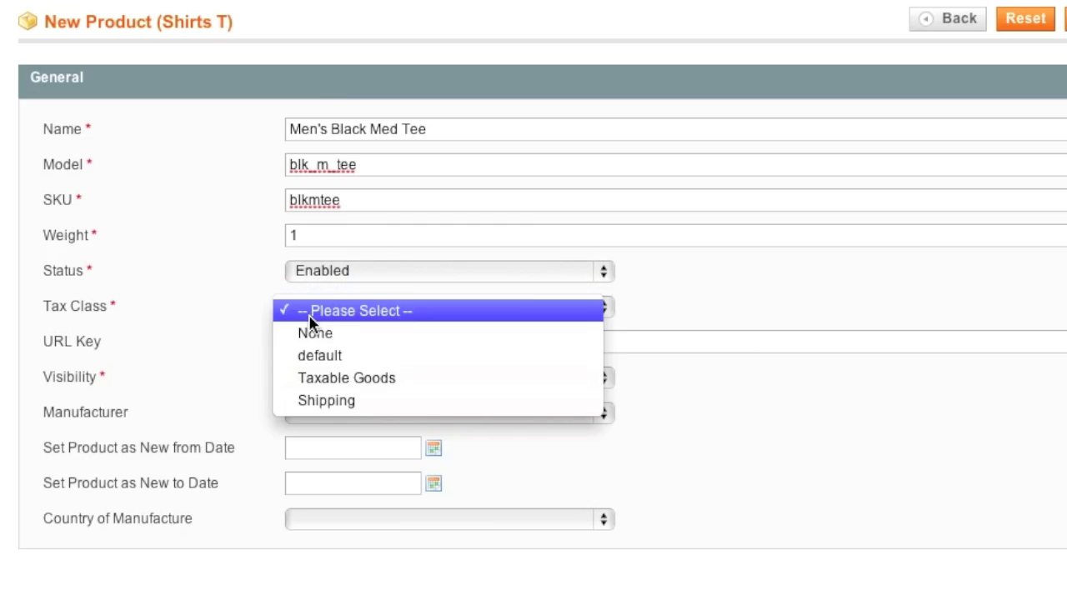
pyautogui.click(313, 333)
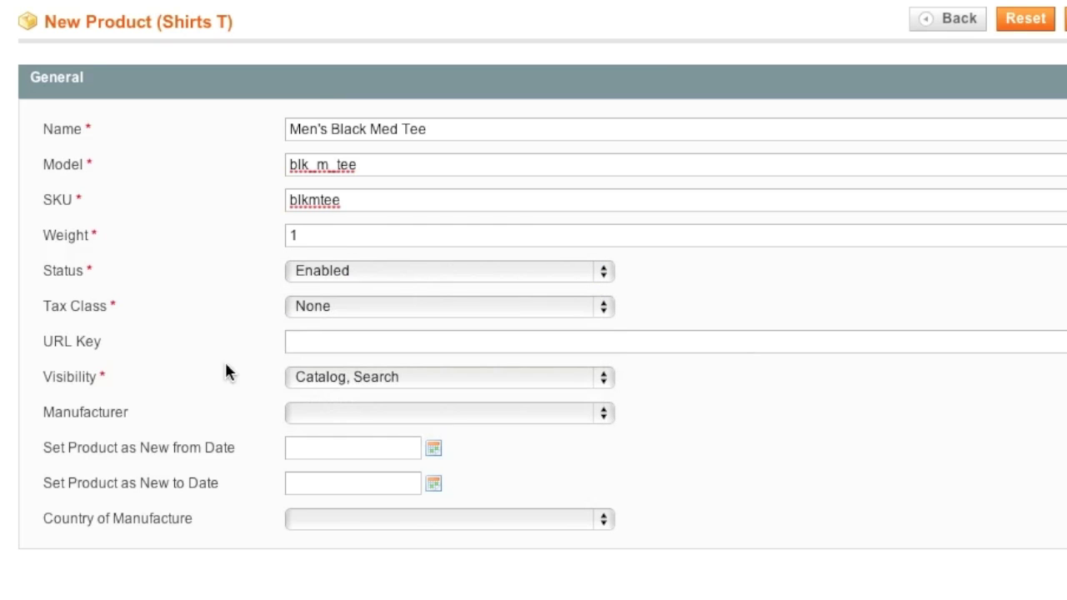
pyautogui.click(311, 343)
pyautogui.write('blk-tee-m')
pyautogui.click(343, 377)
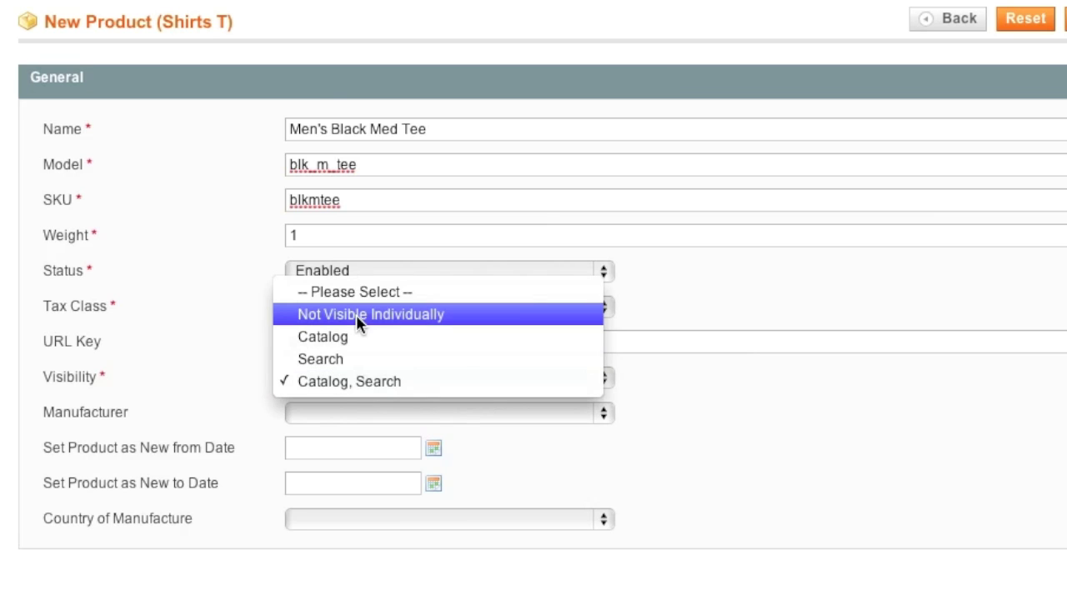
pyautogui.click(356, 314)
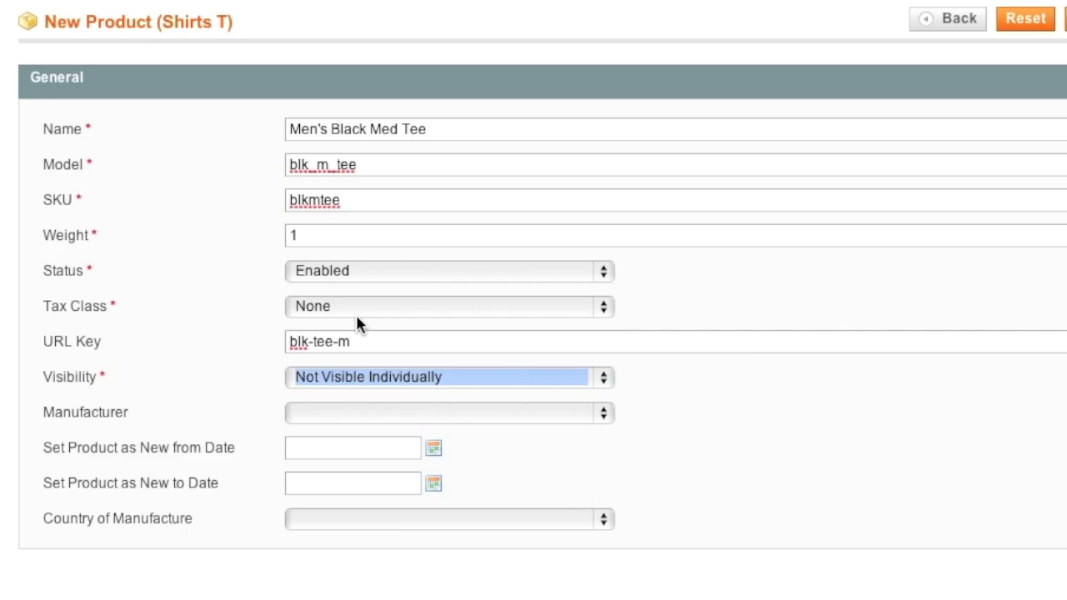
pyautogui.click(197, 338)
# Set the tee's price to 9.99
pyautogui.click(222, 278)
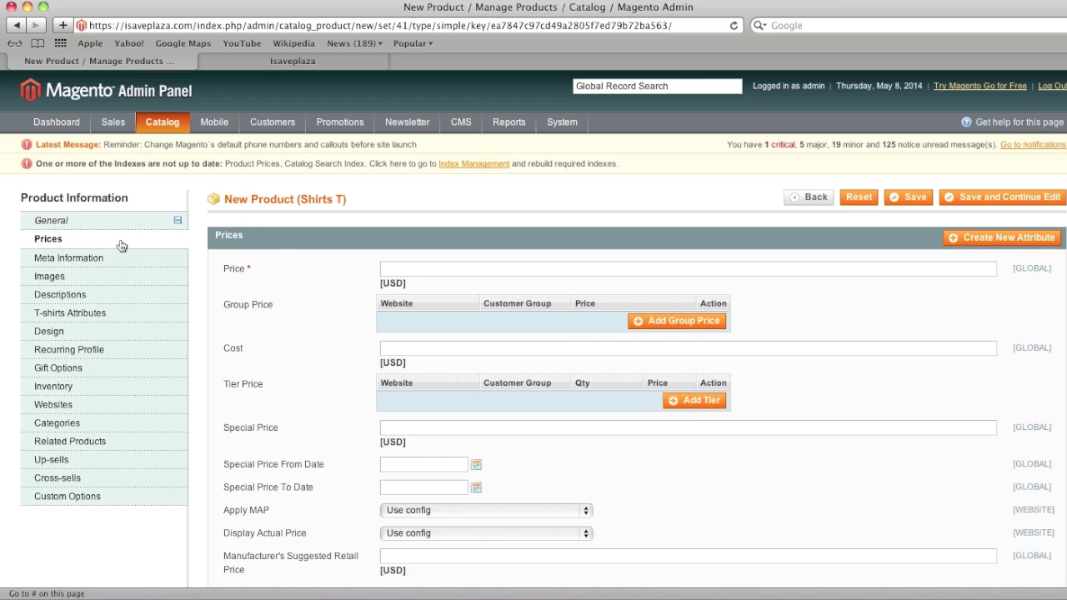
pyautogui.click(404, 272)
pyautogui.write('9')
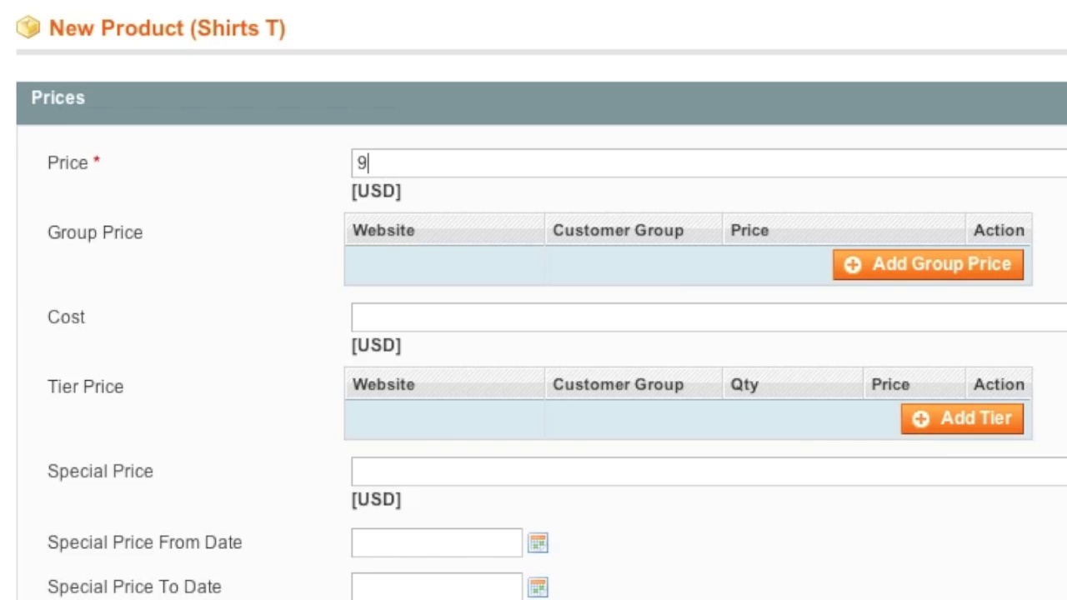
pyautogui.write('.99')
pyautogui.click(246, 200)
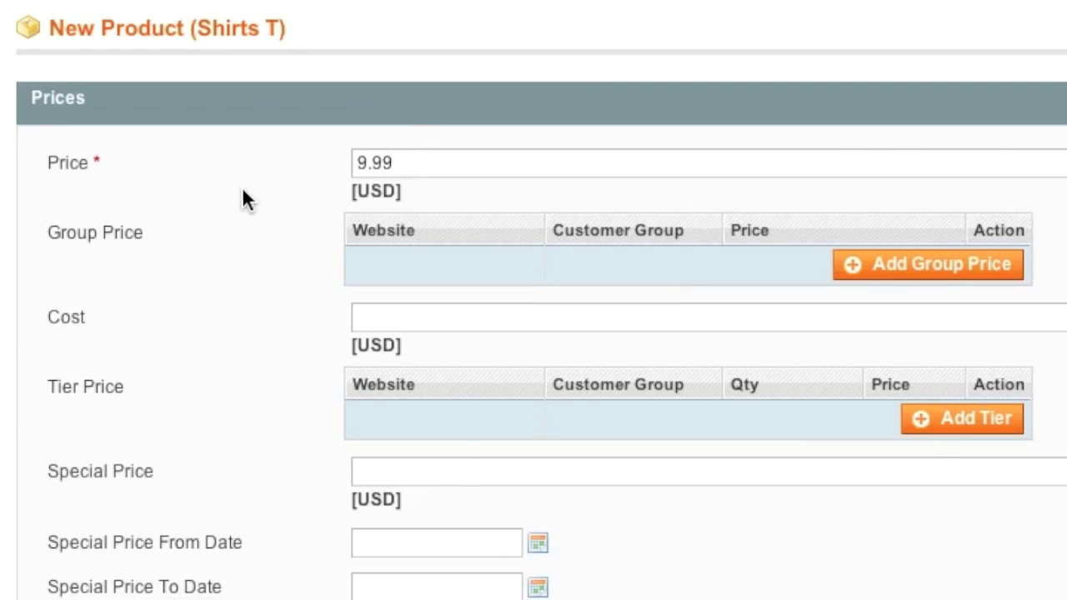
# Upload the black-t-shirt image and make it the thumbnail and base image
pyautogui.click(71, 256)
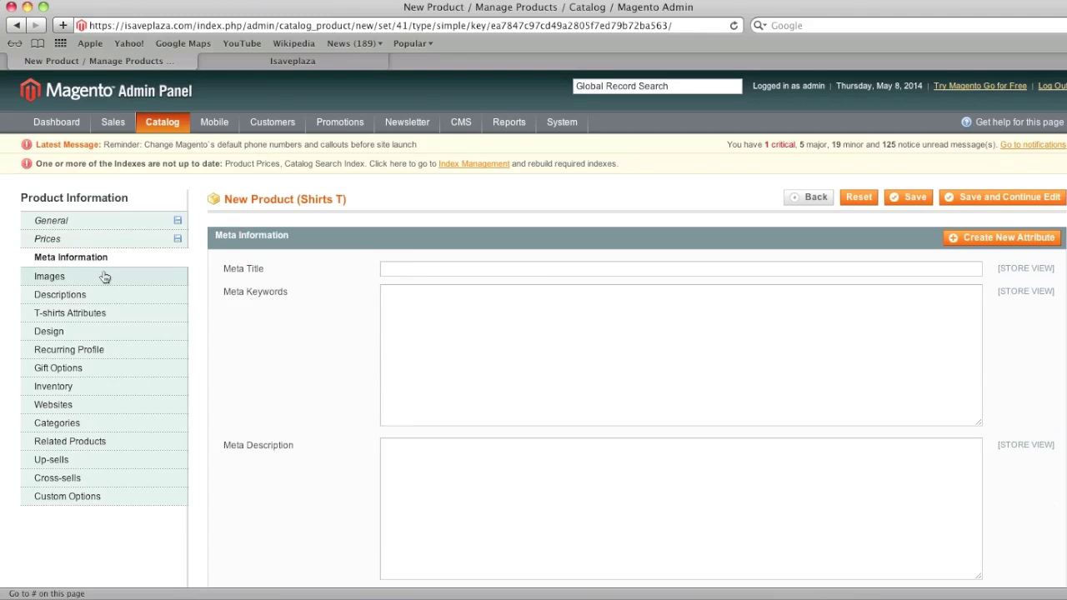
pyautogui.click(108, 278)
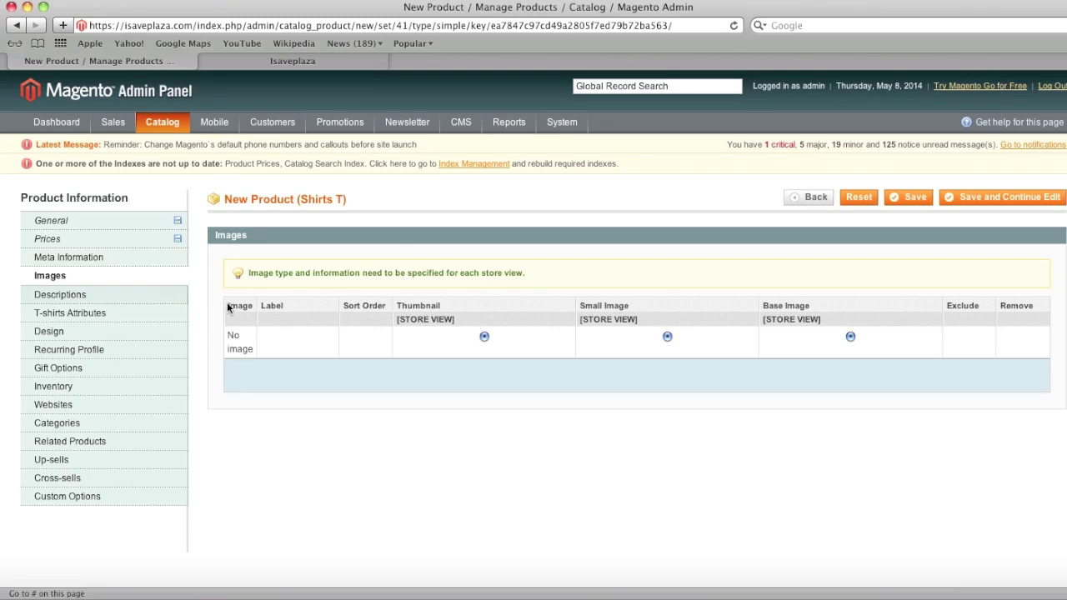
pyautogui.click(897, 371)
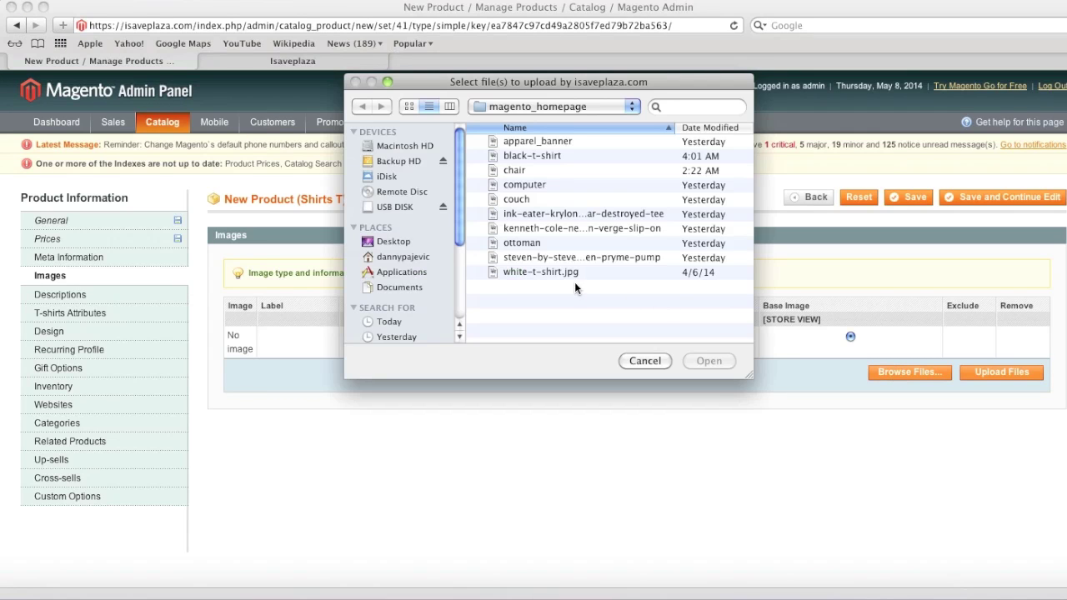
pyautogui.click(531, 155)
pyautogui.click(709, 361)
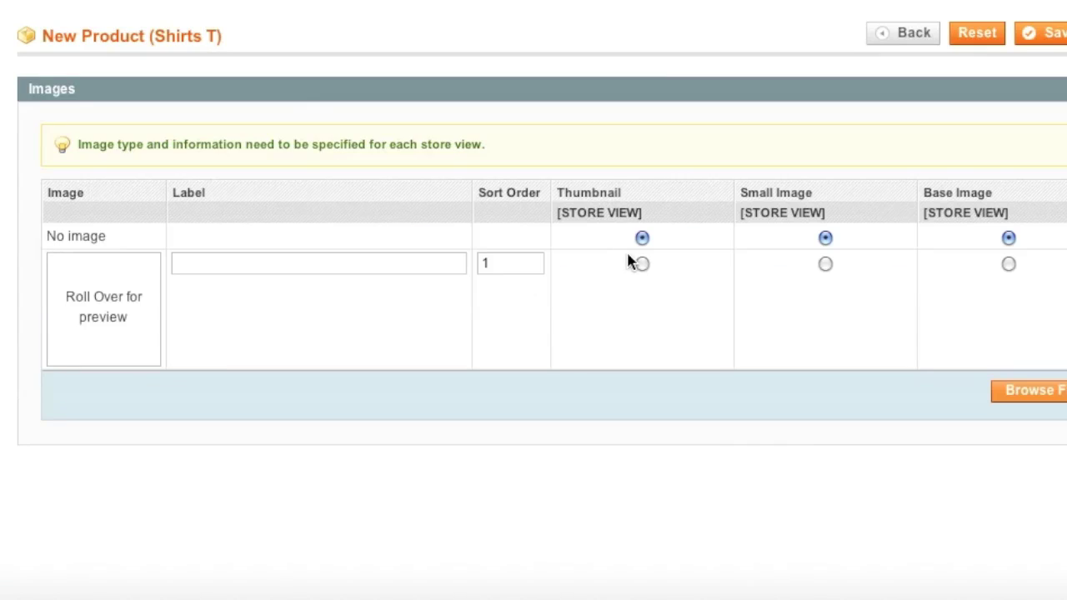
pyautogui.click(641, 264)
pyautogui.click(1008, 264)
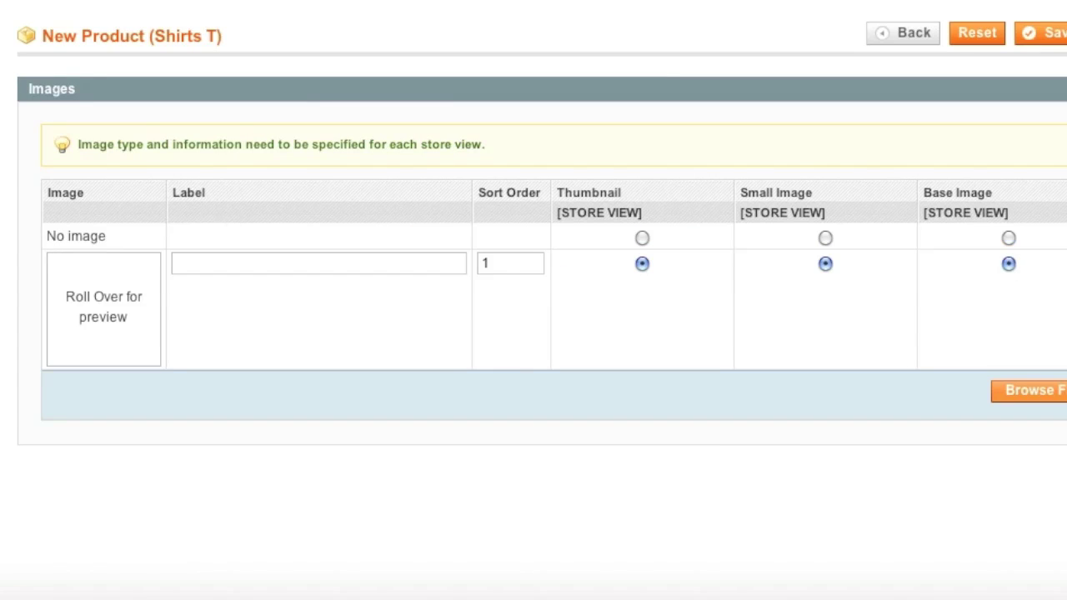
pyautogui.click(125, 291)
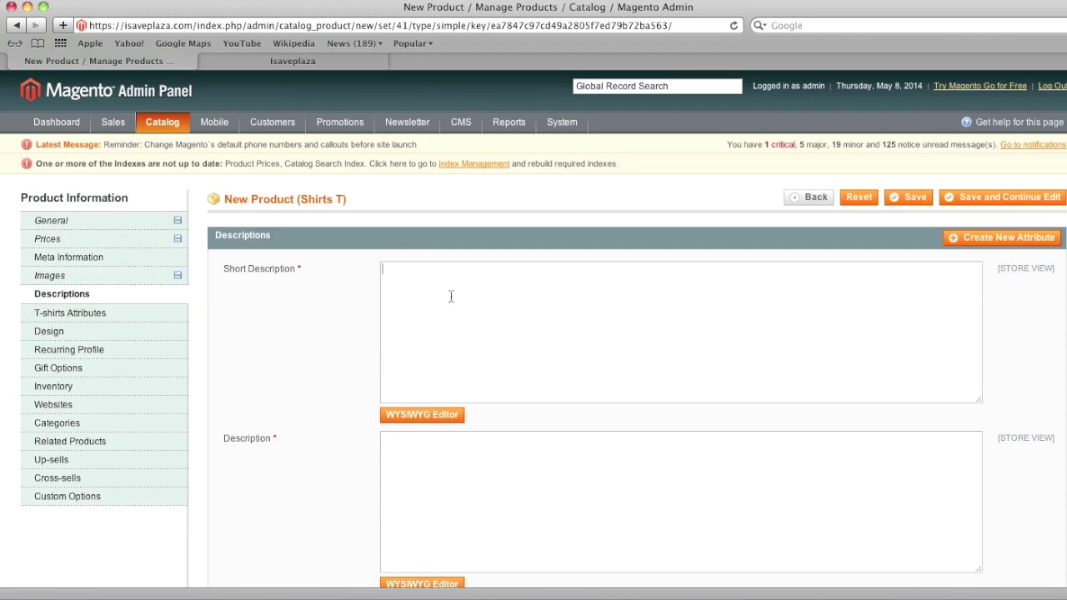
# Write the 'Black Med Tee.' description and set gender Mens and shirt size Medium
pyautogui.click(450, 295)
pyautogui.write('Black Med Tee.')
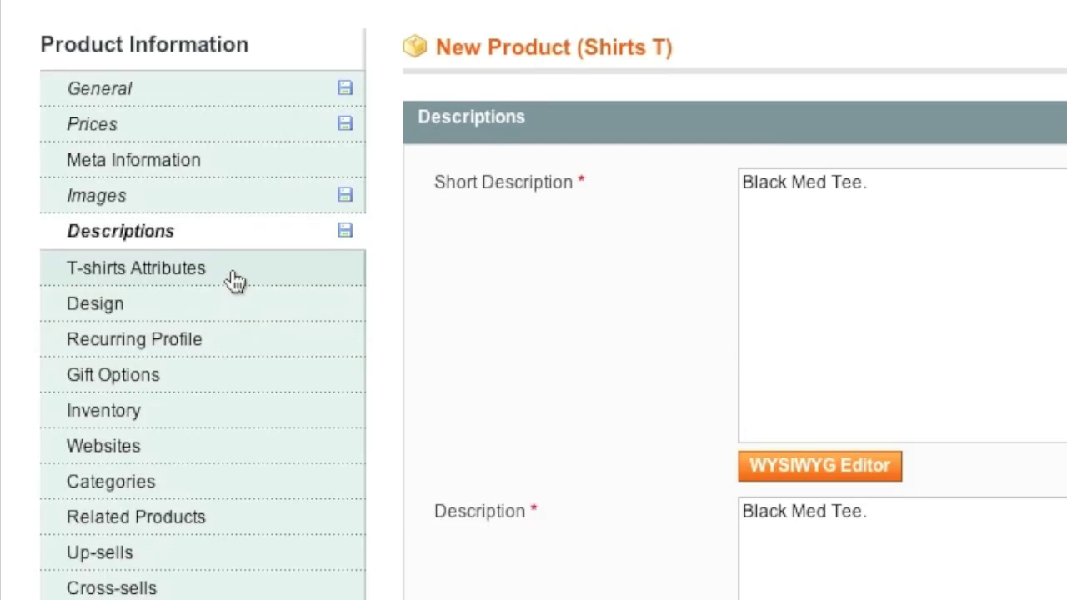
pyautogui.click(123, 315)
pyautogui.click(471, 185)
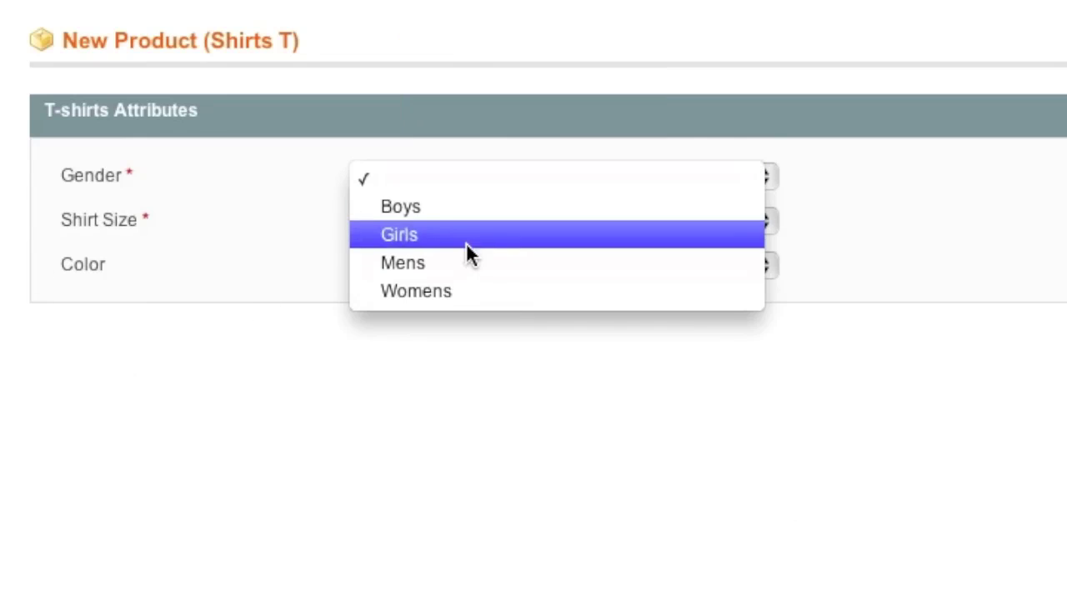
pyautogui.click(463, 263)
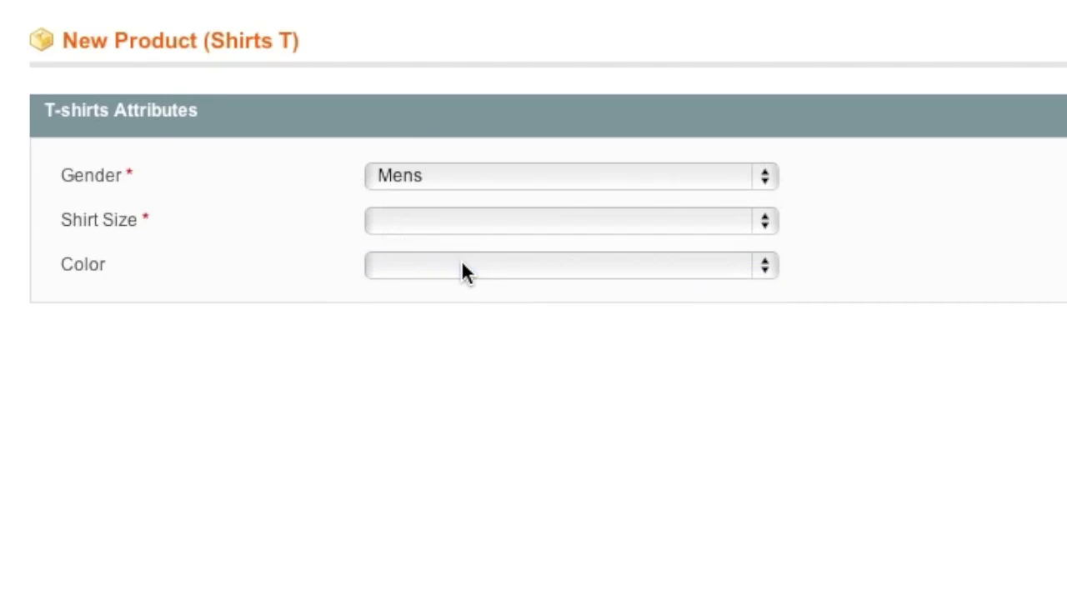
pyautogui.click(442, 224)
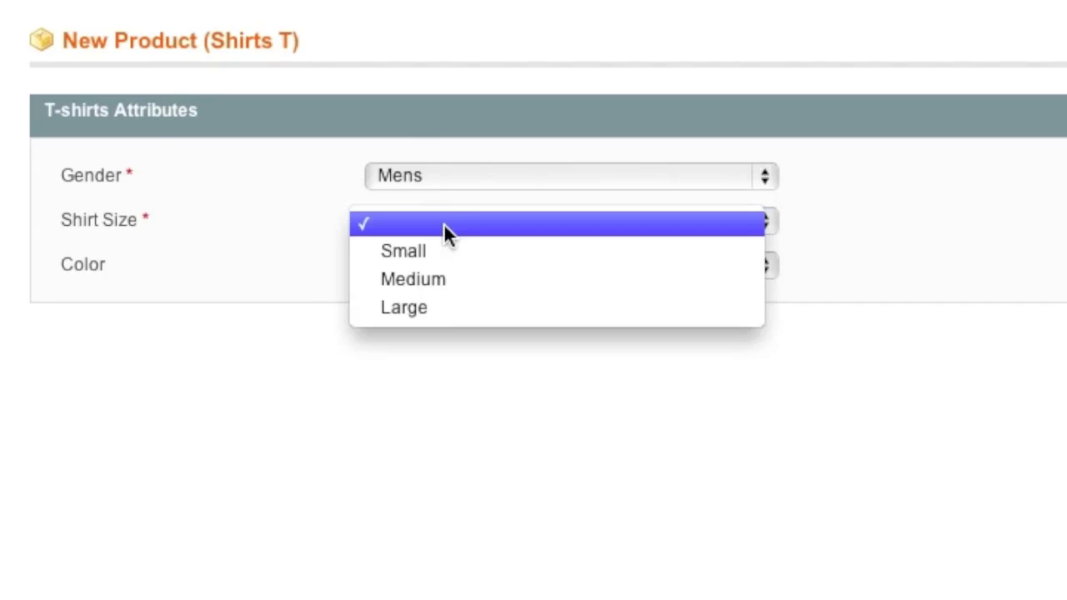
pyautogui.click(440, 281)
pyautogui.click(400, 268)
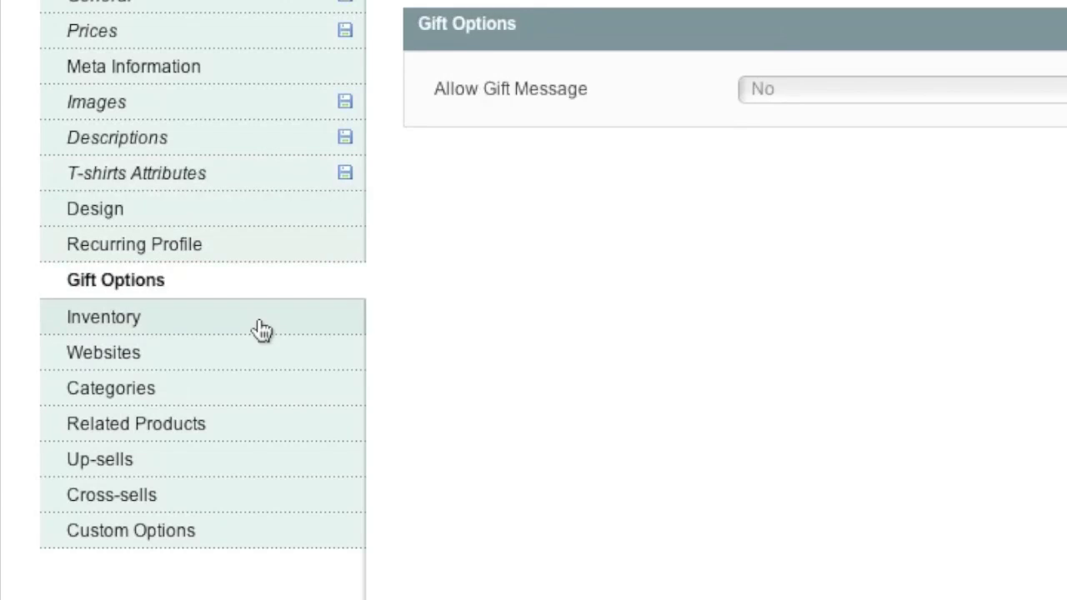
# Set the inventory quantity to 10 and stock availability to In Stock
pyautogui.click(260, 324)
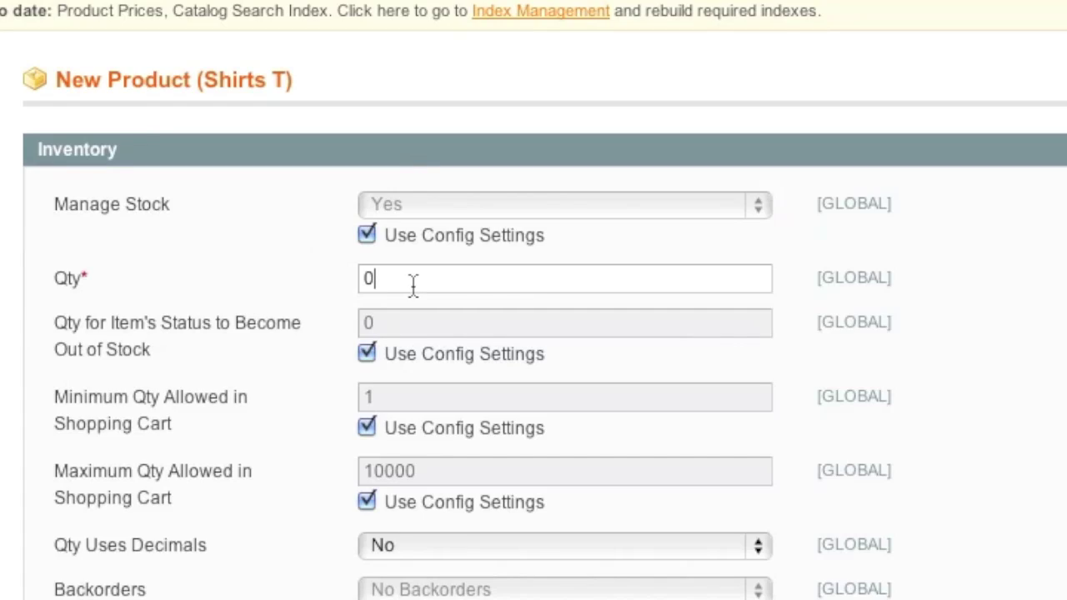
pyautogui.doubleClick(408, 305)
pyautogui.write('10')
pyautogui.click(306, 288)
pyautogui.scroll(-3, 299, 367)
pyautogui.click(429, 439)
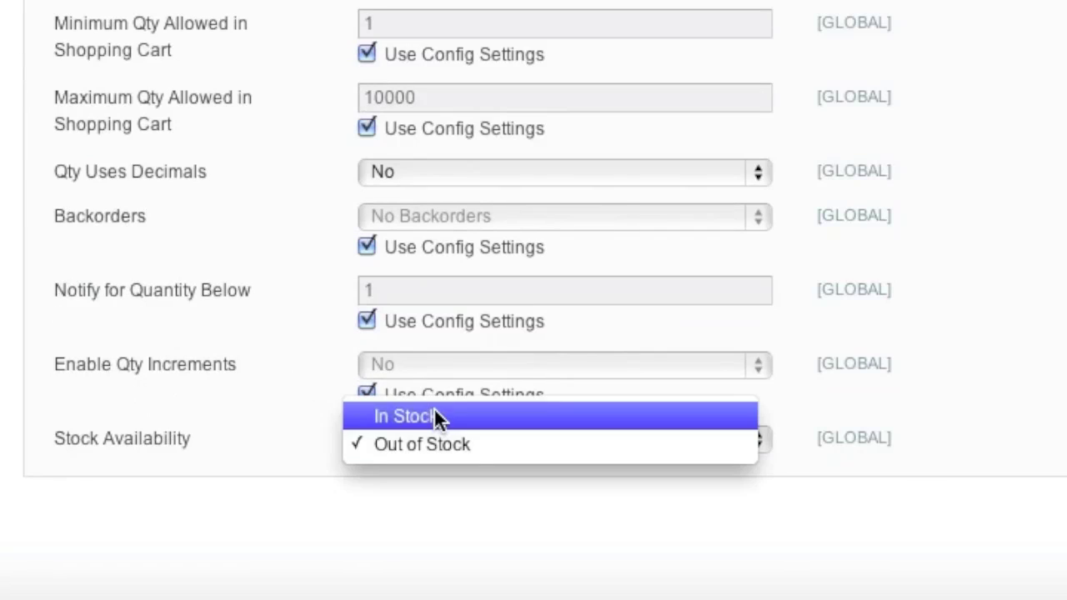
pyautogui.click(435, 415)
pyautogui.scroll(3, 281, 383)
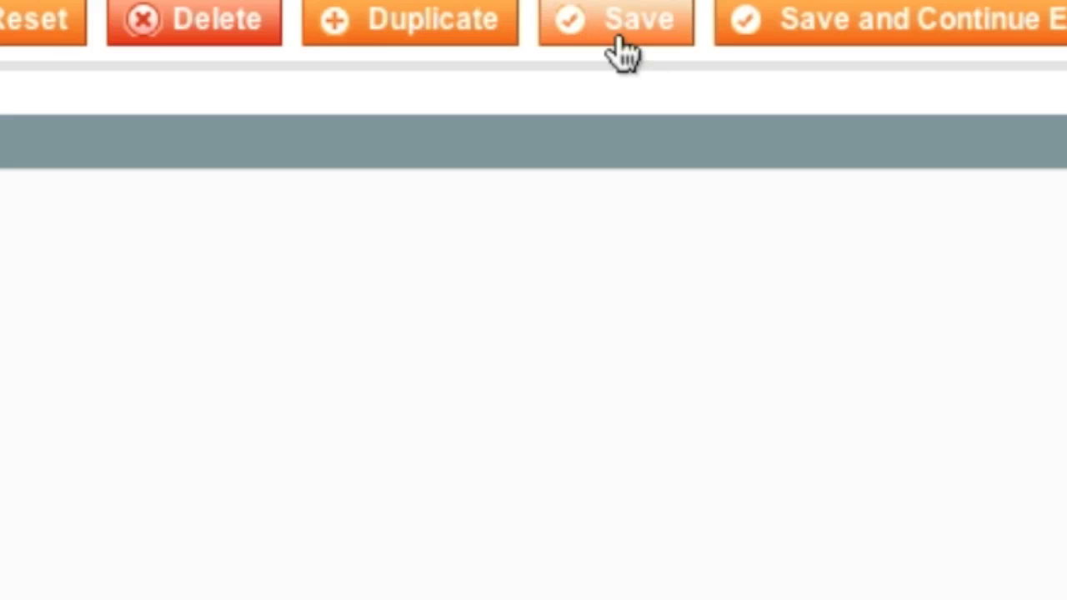
# Save the tee, filter products by name 'tee', and duplicate blkmtee
pyautogui.click(623, 52)
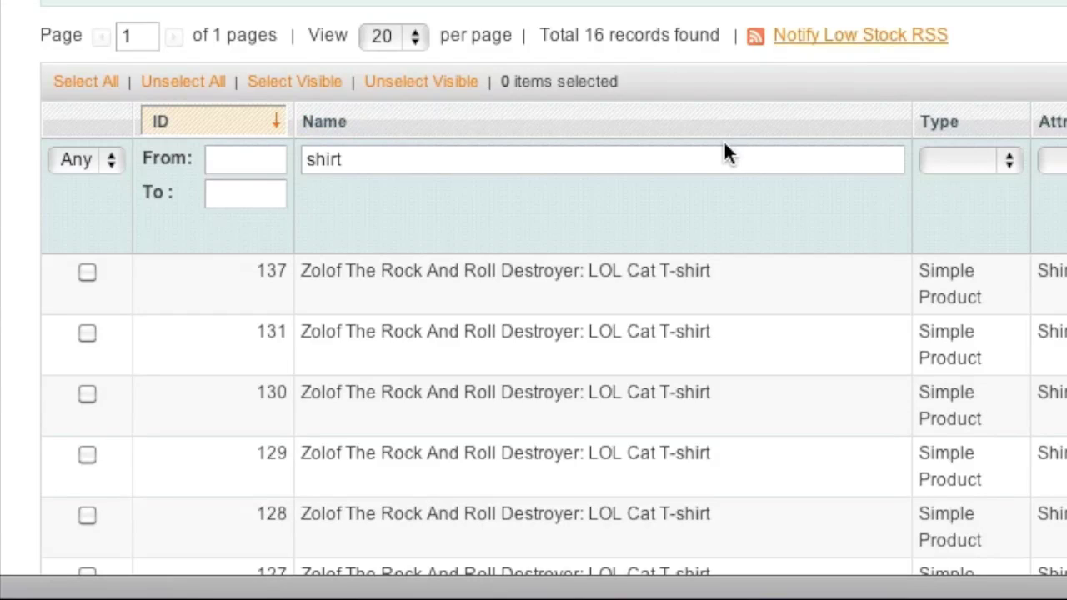
pyautogui.doubleClick(714, 159)
pyautogui.write('tee')
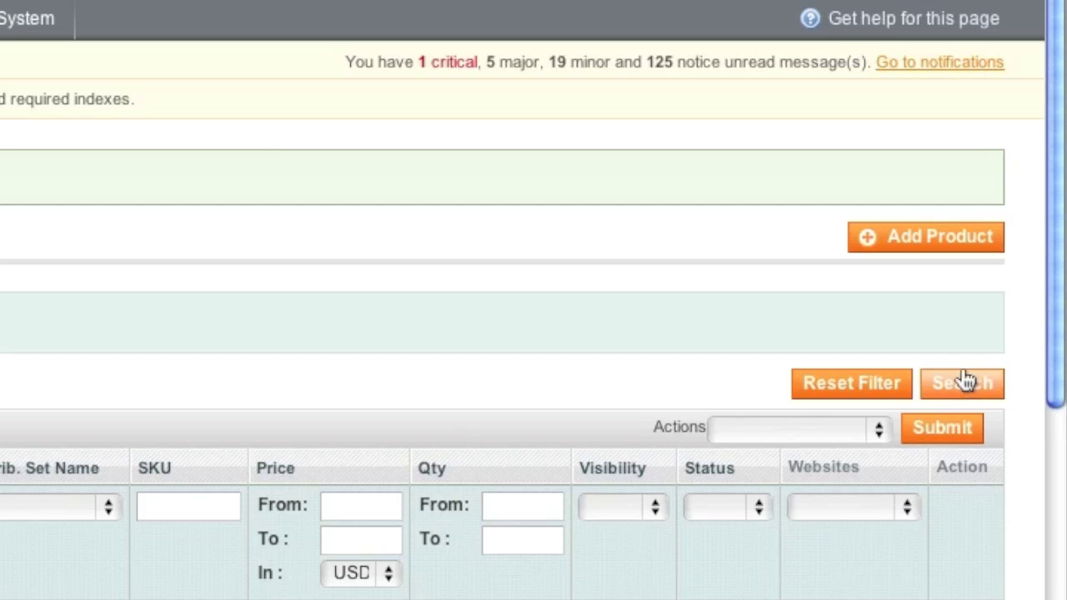
pyautogui.click(964, 381)
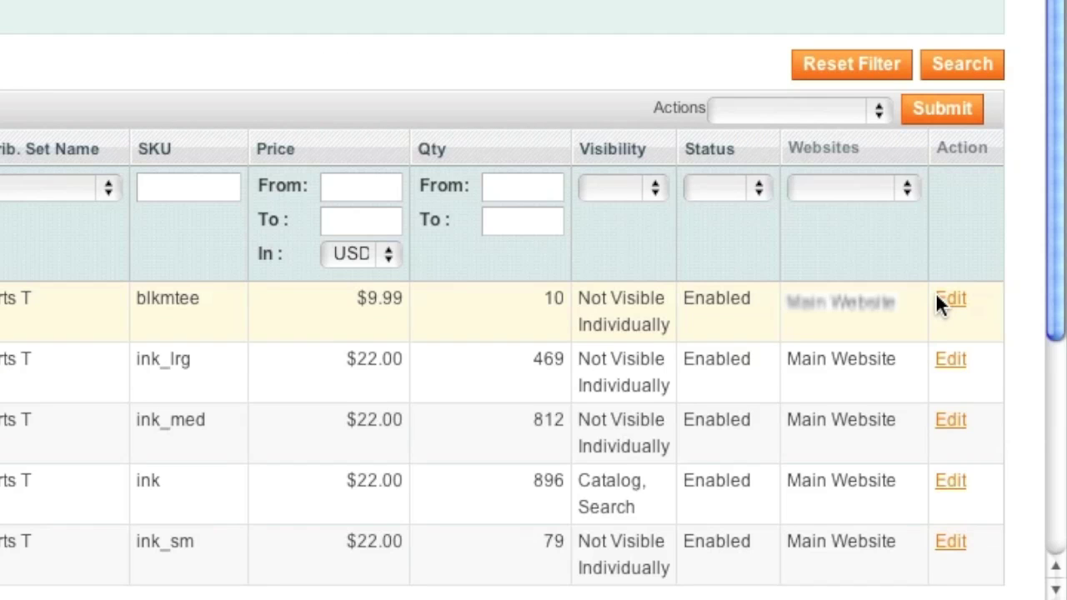
pyautogui.click(936, 300)
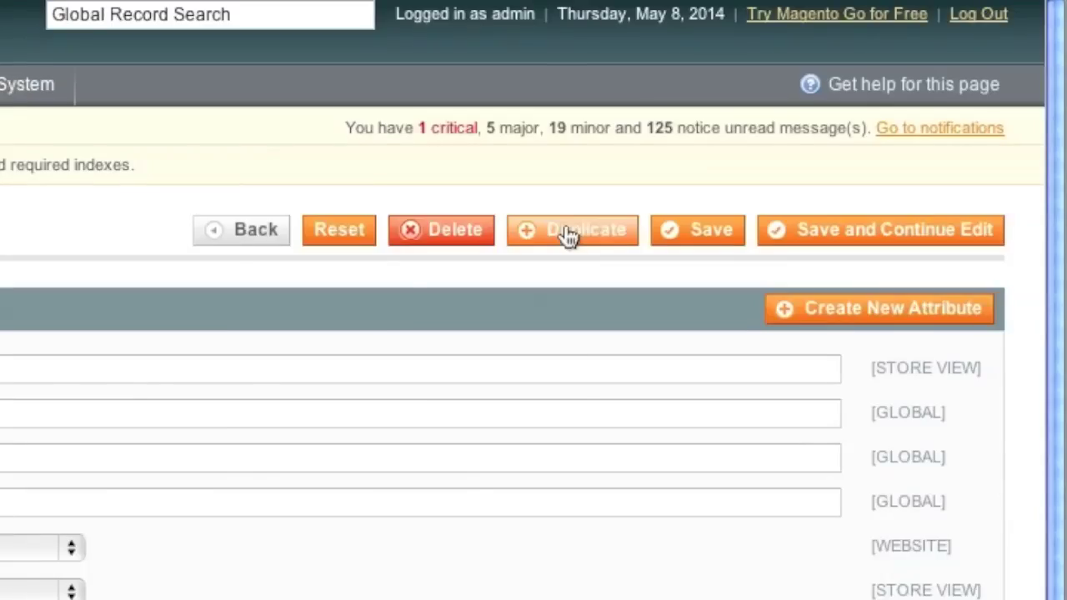
pyautogui.click(569, 230)
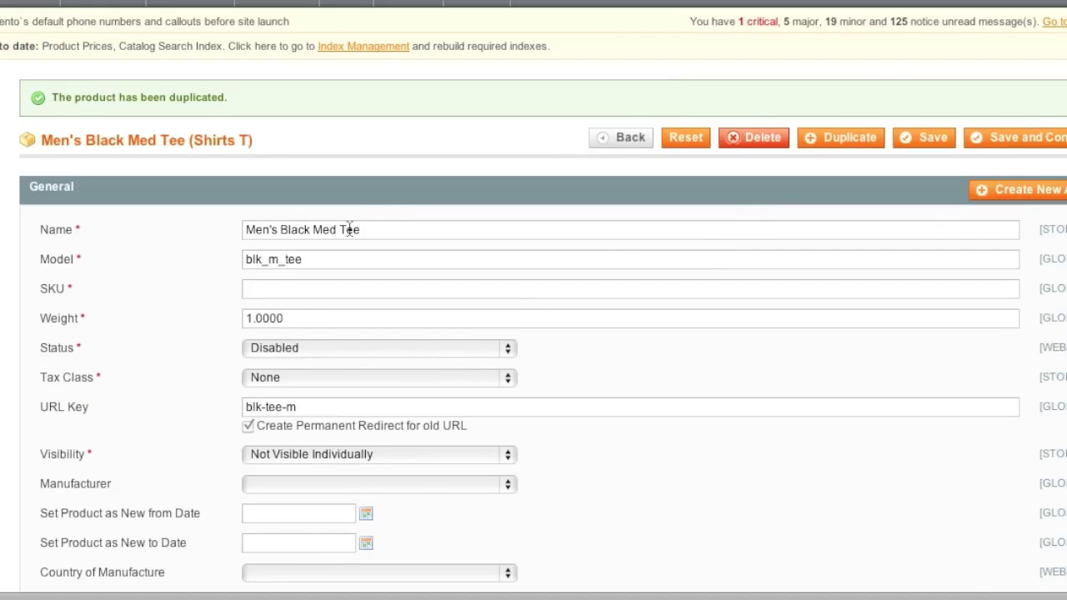
# Rename the copy to Men's Black Large Tee with model and SKU blkltee
pyautogui.doubleClick(324, 230)
pyautogui.press('BackSpace')
pyautogui.write('Large')
pyautogui.click(280, 262)
pyautogui.moveTo(279, 260); pyautogui.dragTo(268, 262)
pyautogui.write('blkltee')
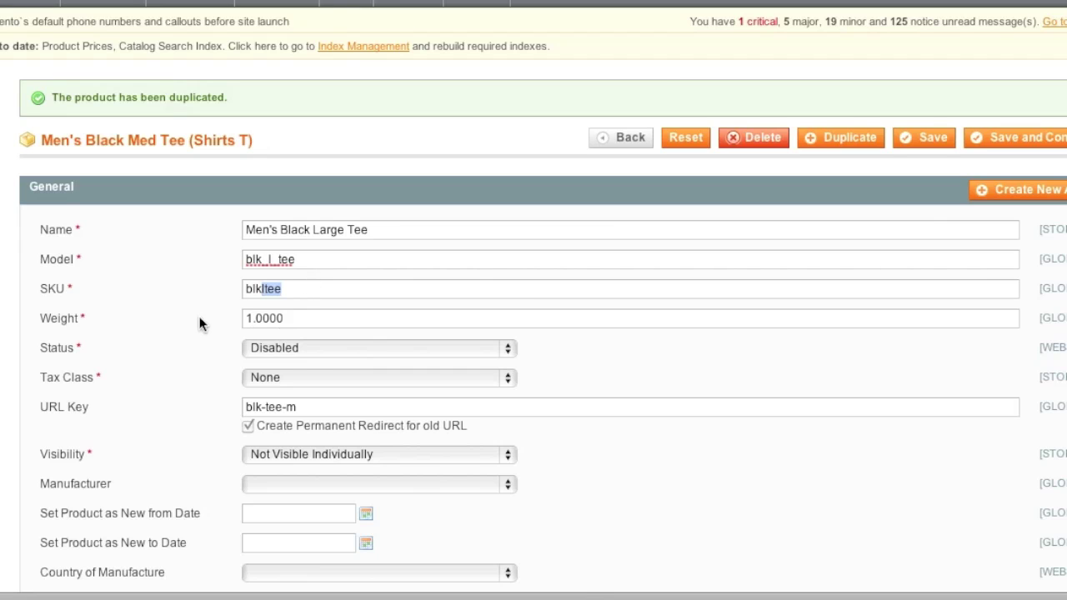
pyautogui.press('Tab')
# Enable the copy and change its URL key to blk-tee-l
pyautogui.scroll(-1, 234, 316)
pyautogui.click(264, 288)
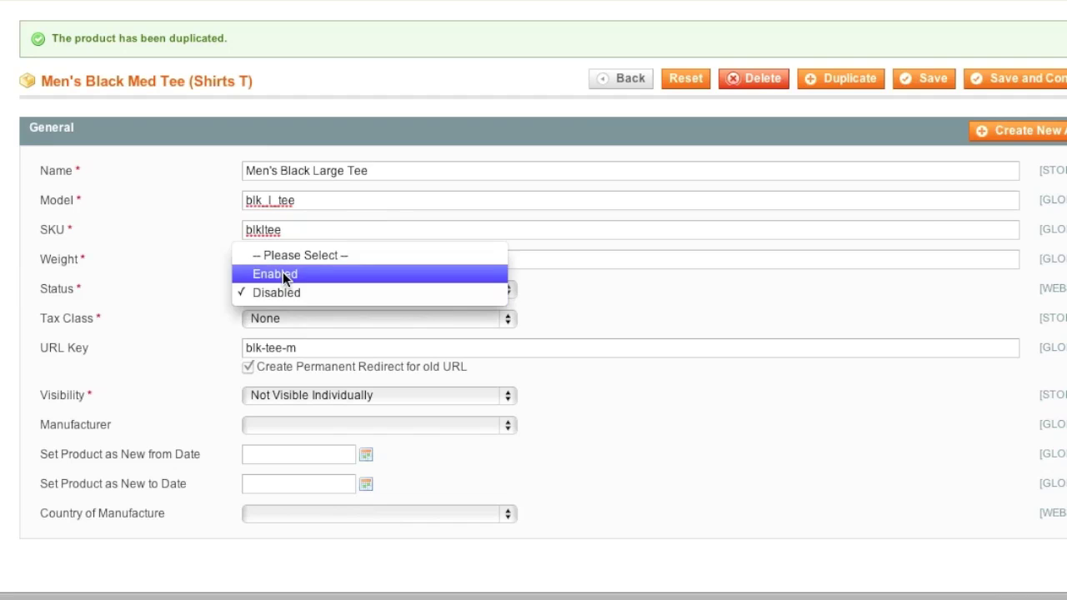
pyautogui.click(283, 271)
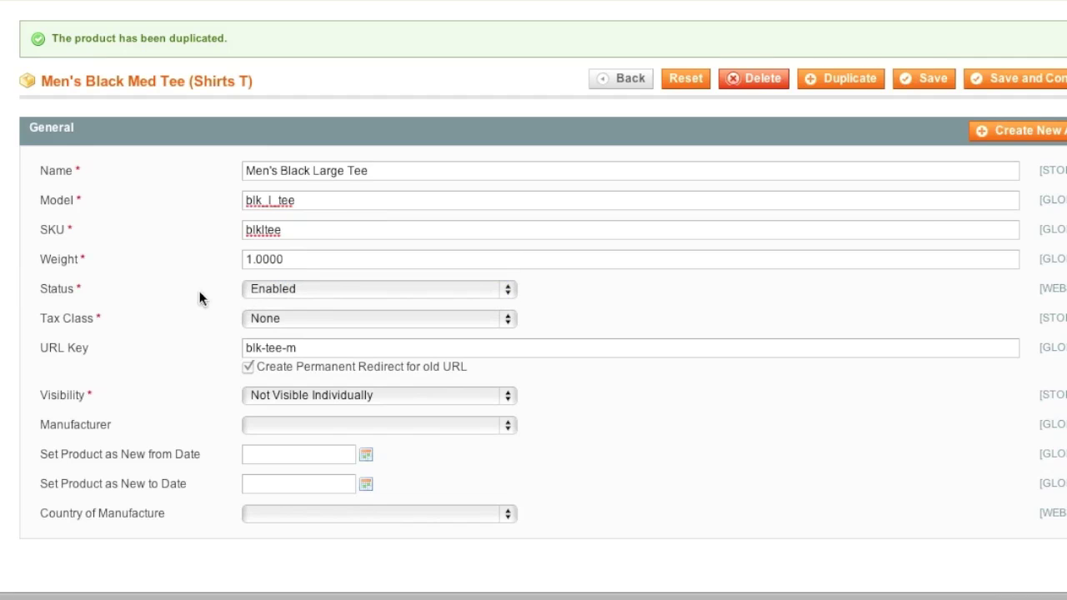
pyautogui.scroll(1, 283, 350)
pyautogui.doubleClick(309, 408)
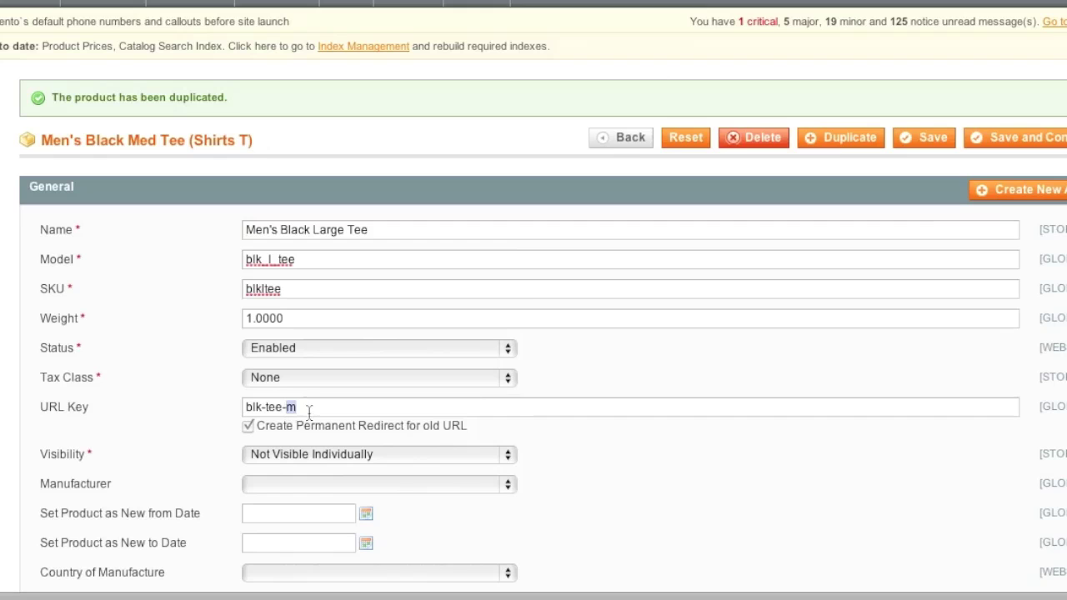
pyautogui.write('l')
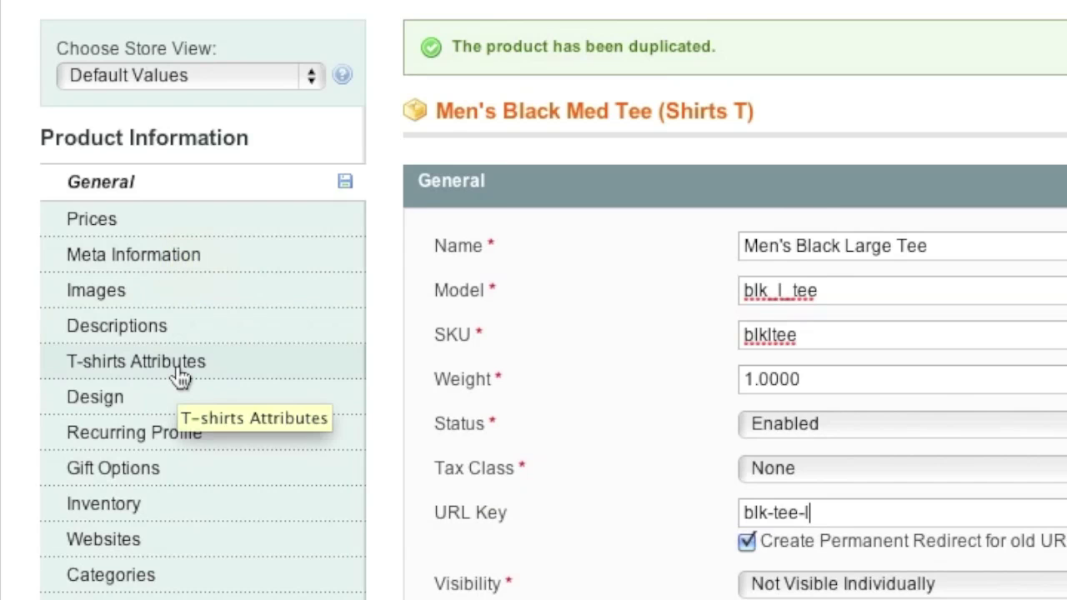
# Change the tee's shirt size to Large
pyautogui.click(179, 375)
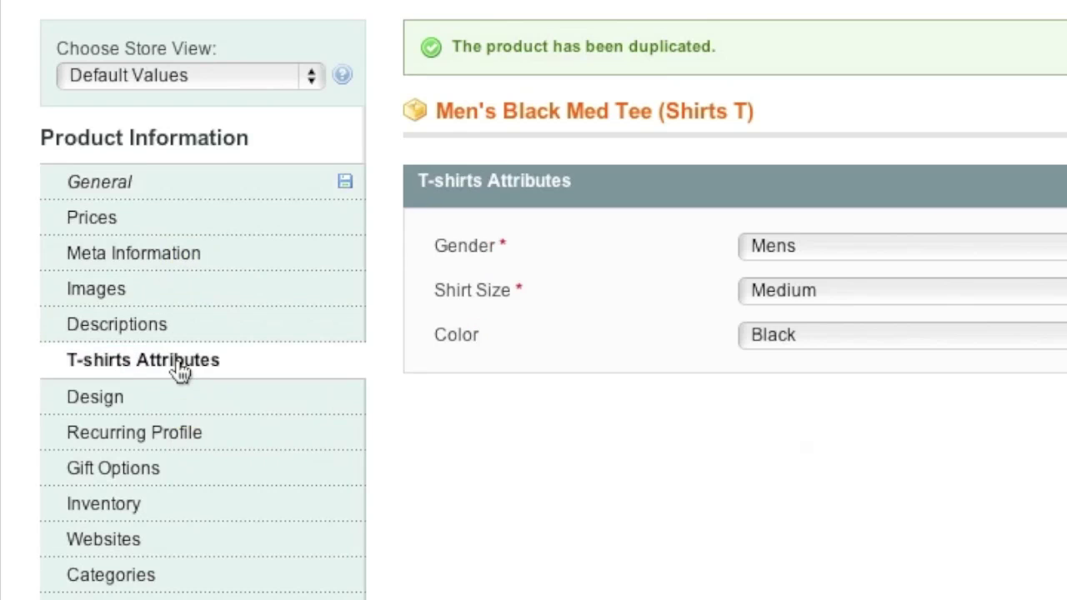
pyautogui.click(550, 313)
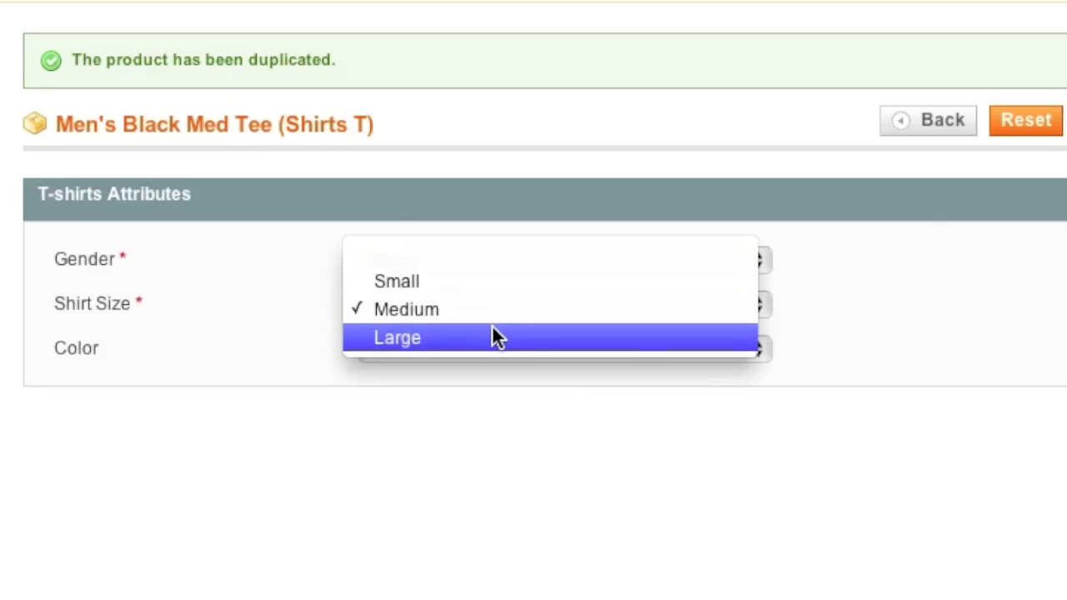
pyautogui.click(491, 325)
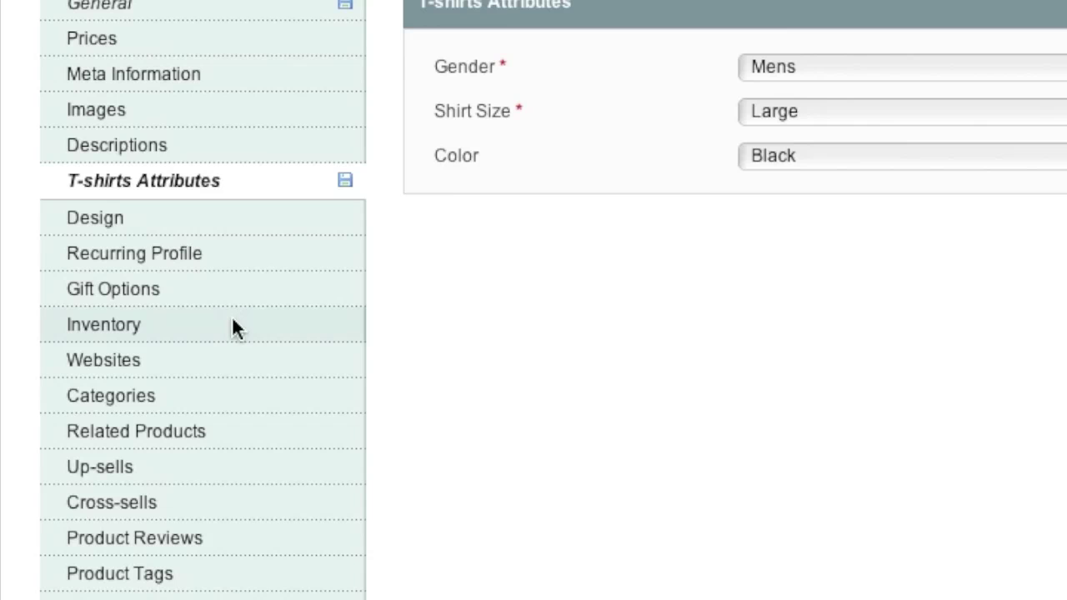
# Set quantity 11 and In Stock availability, then save the product
pyautogui.click(231, 325)
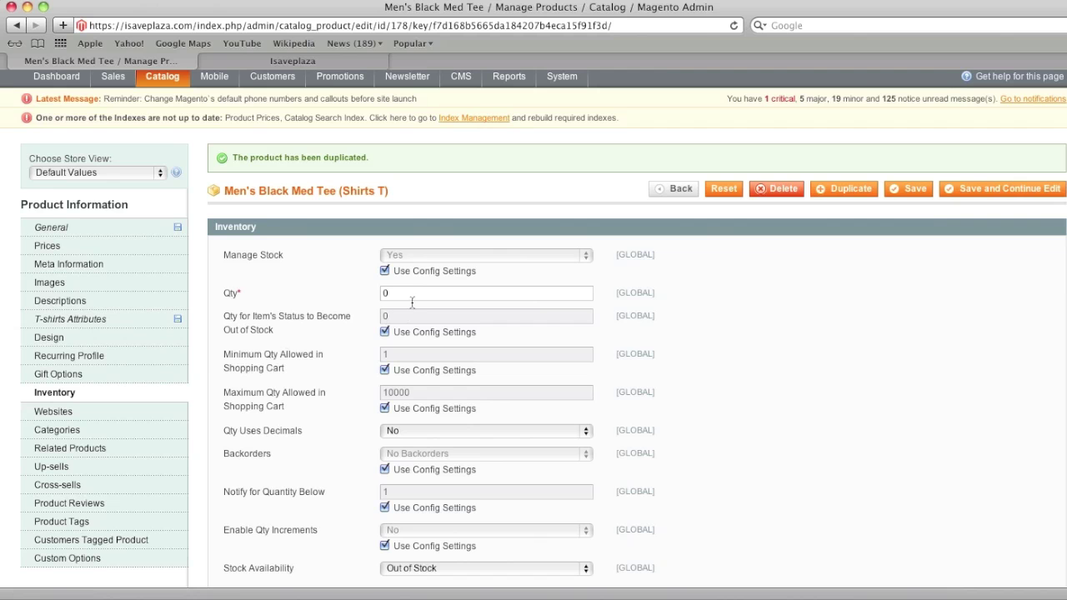
pyautogui.doubleClick(796, 135)
pyautogui.write('11')
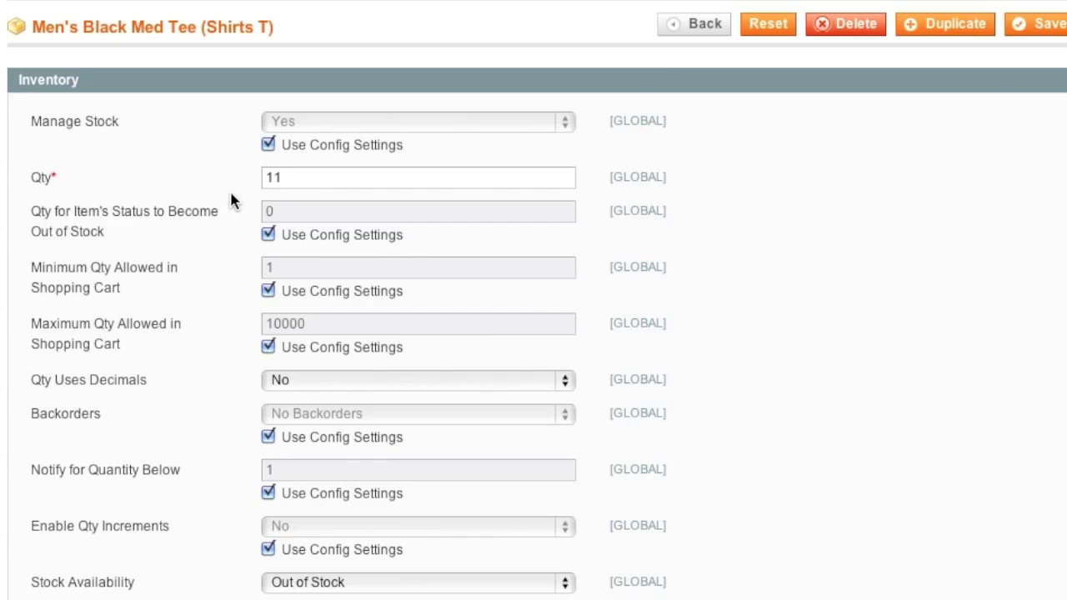
pyautogui.scroll(-1, 235, 263)
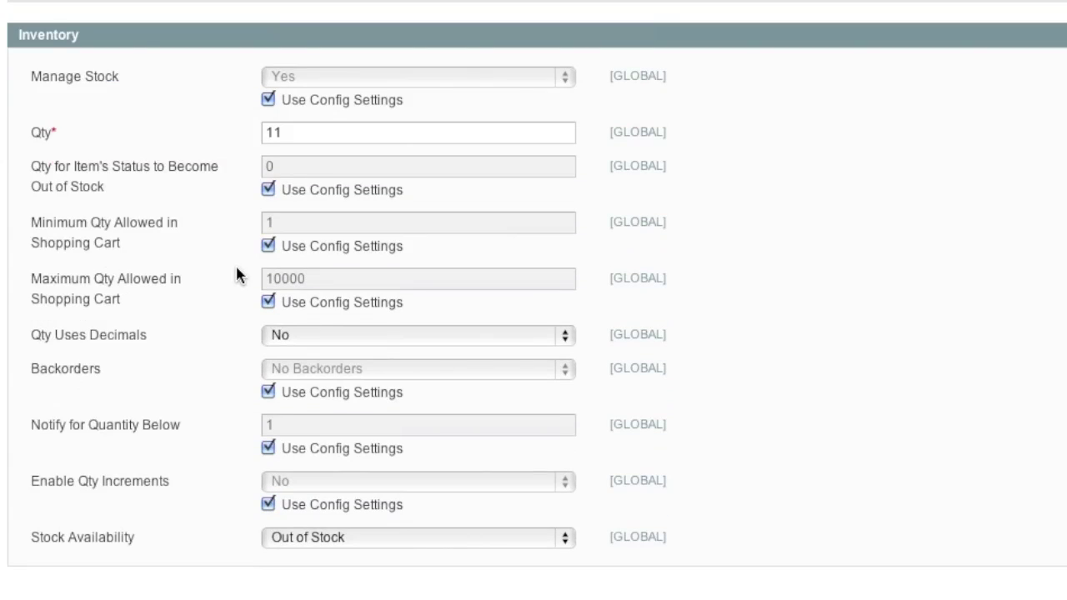
pyautogui.click(325, 547)
pyautogui.click(310, 523)
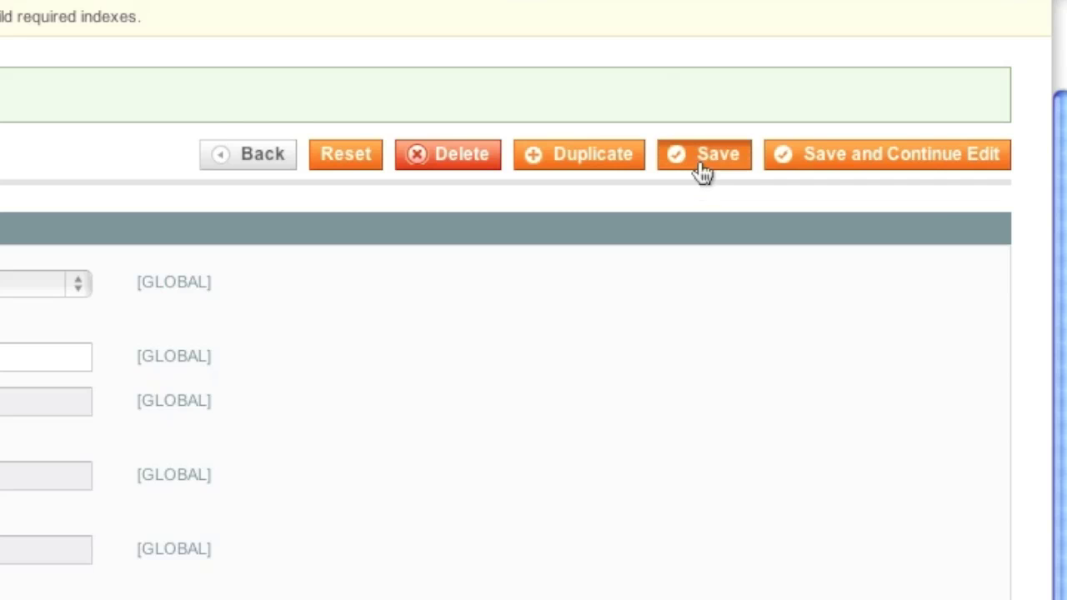
pyautogui.click(901, 160)
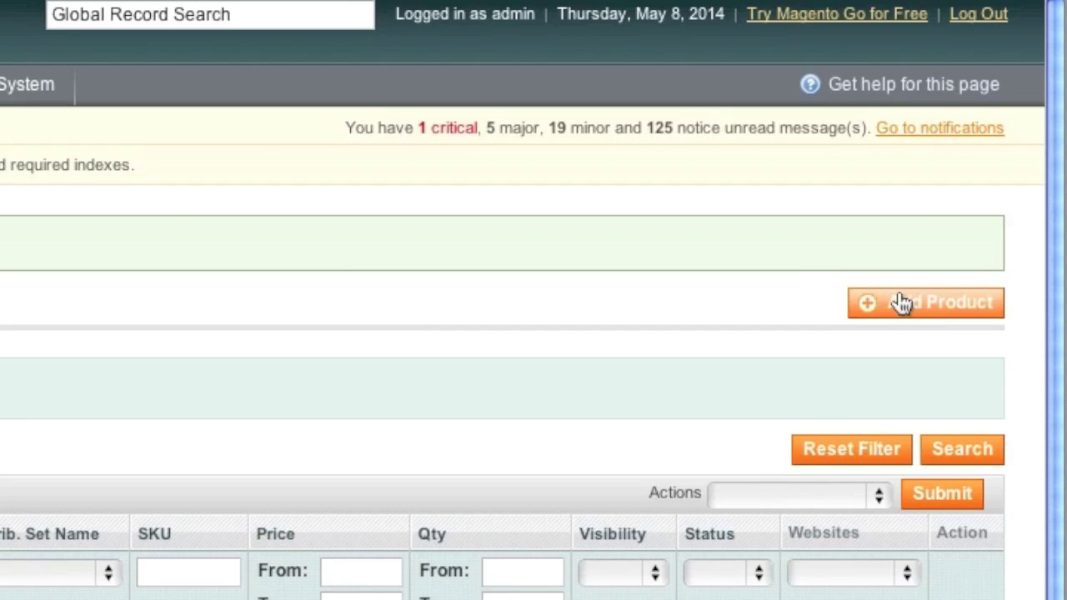
# Start a new product from the grid listing the eight tee products
pyautogui.click(903, 305)
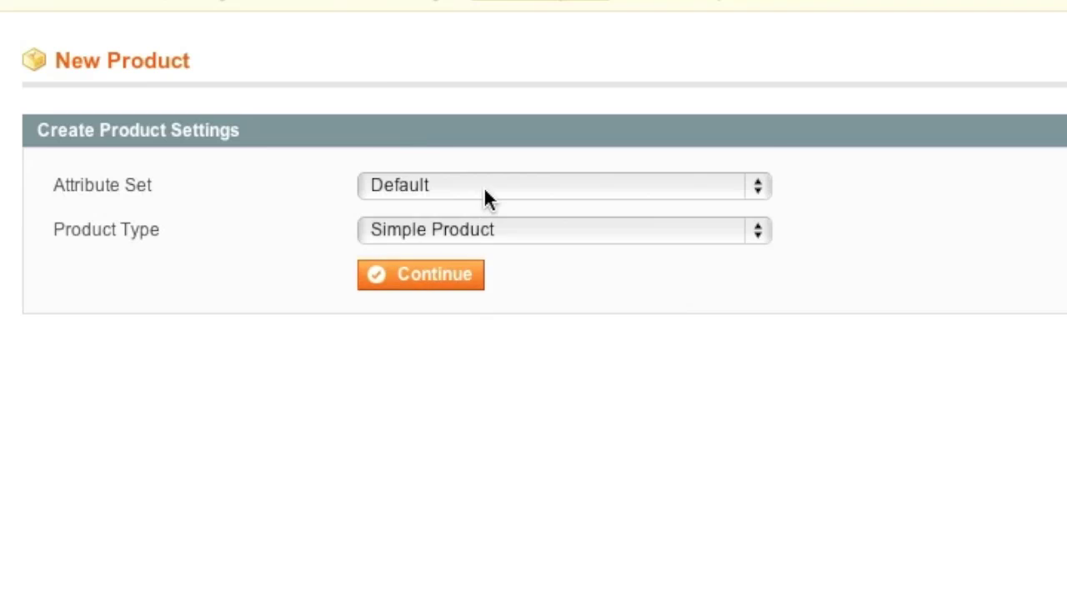
# Choose the Shirts T attribute set and the Configurable Product type
pyautogui.click(483, 190)
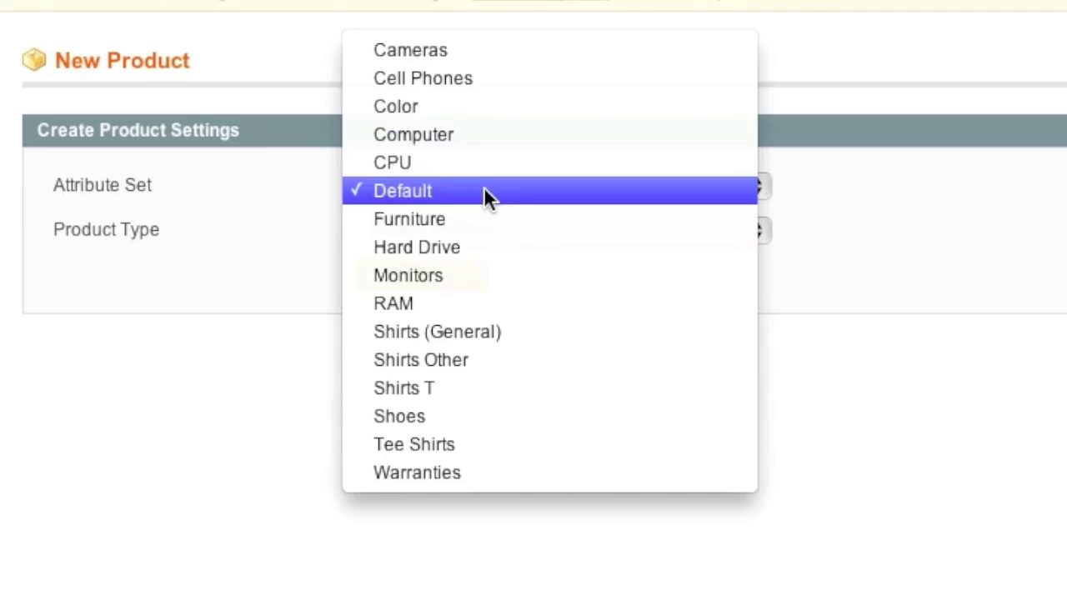
pyautogui.click(479, 387)
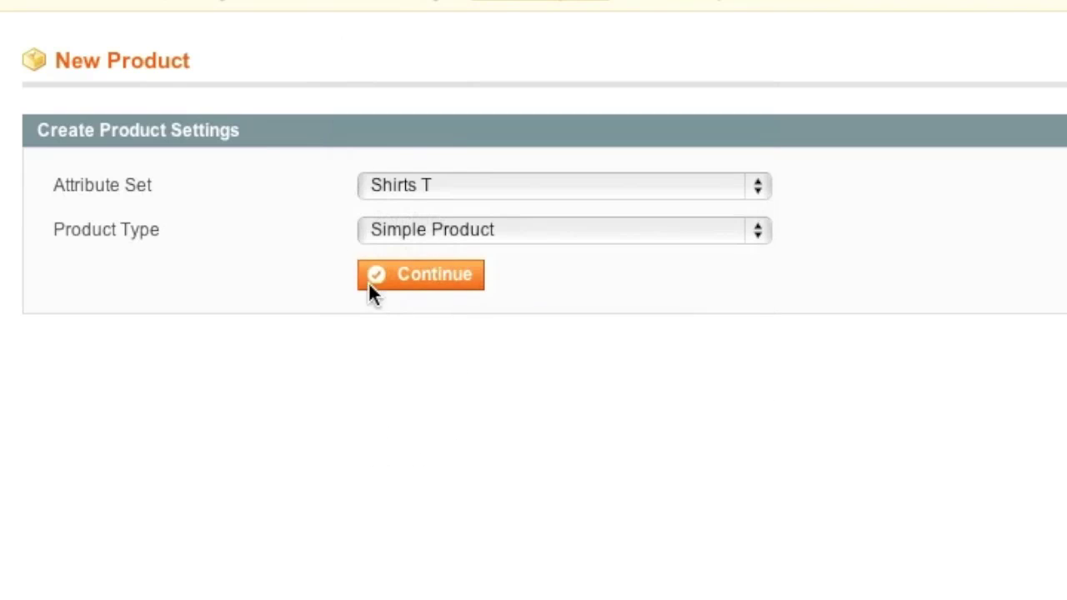
pyautogui.click(400, 232)
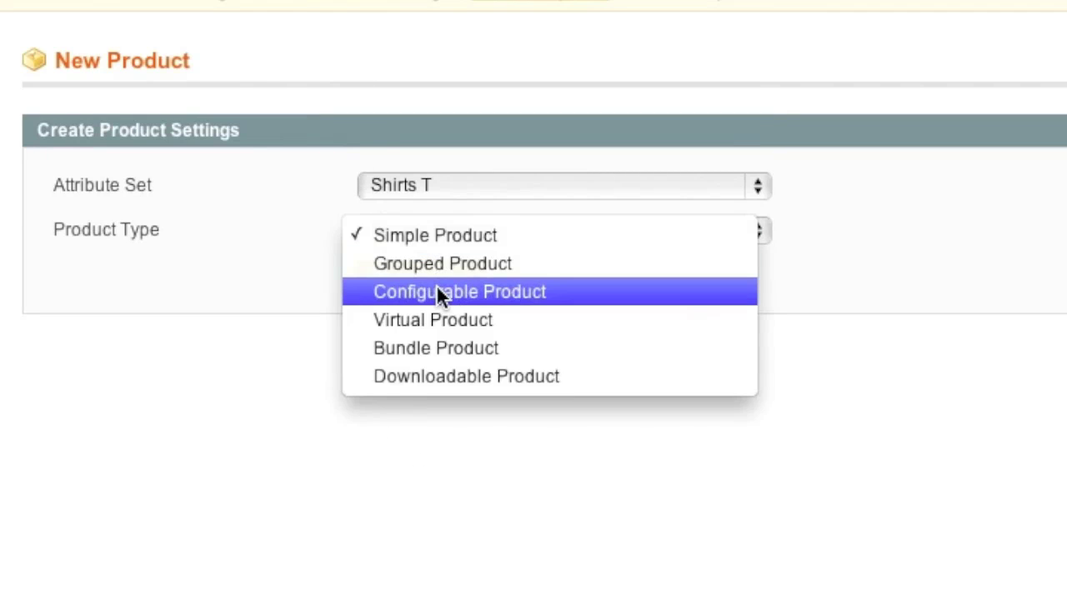
pyautogui.click(435, 288)
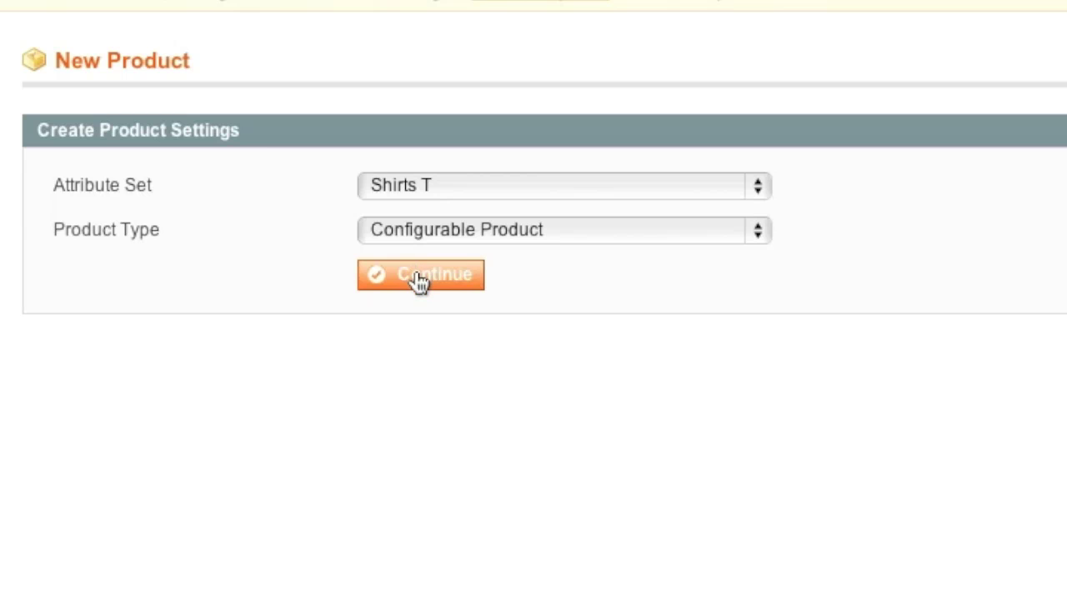
pyautogui.click(417, 277)
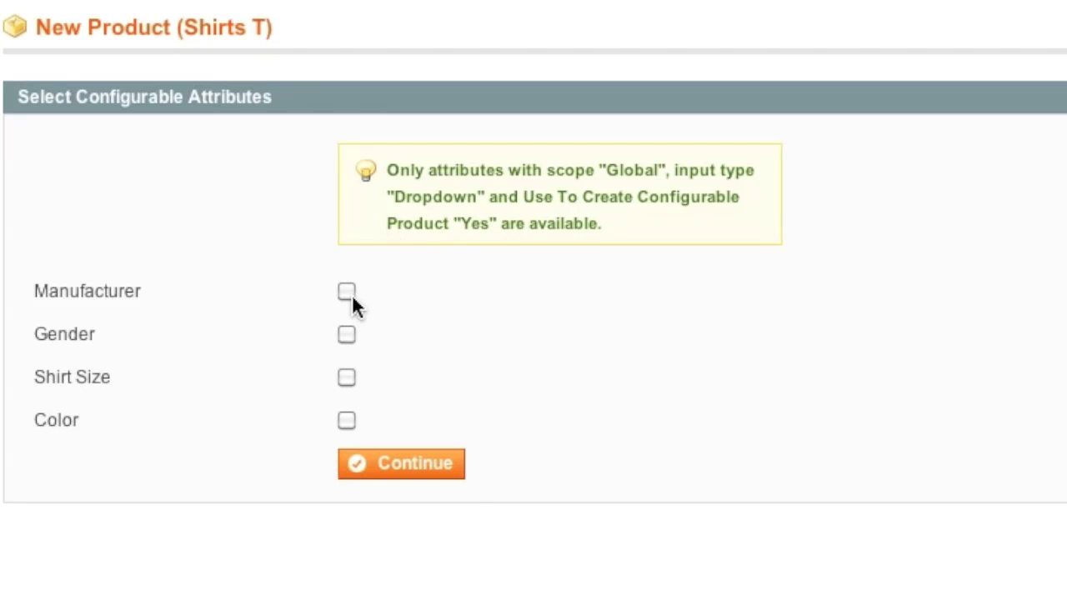
# Select Shirt Size and Color as the configurable attributes
pyautogui.click(344, 380)
pyautogui.click(348, 419)
pyautogui.click(421, 473)
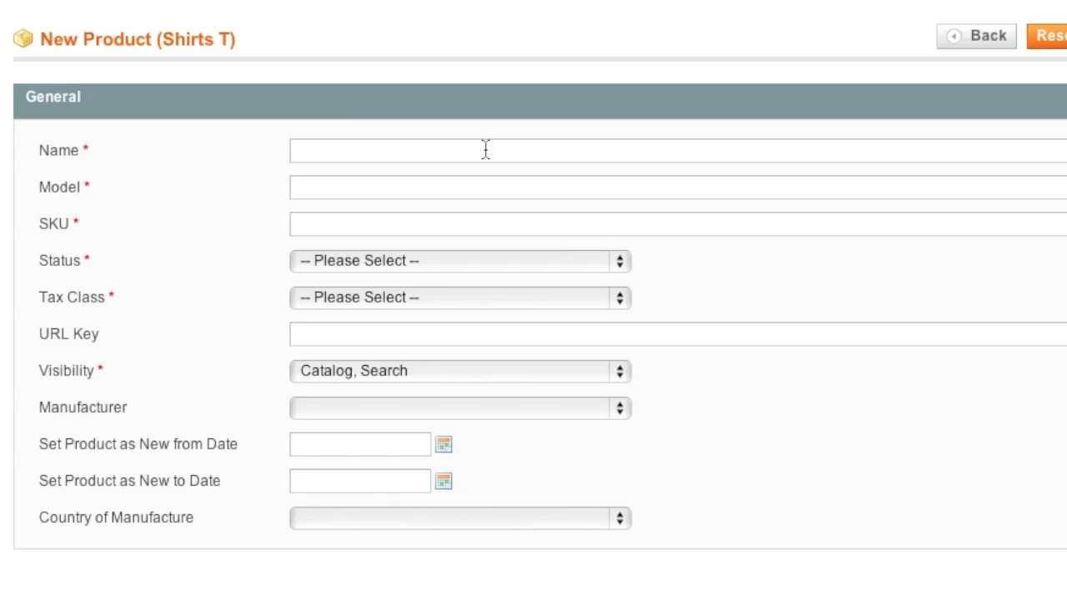
# Name the product "Men's Plain Tees", set Status to Enabled and Tax Class to None
pyautogui.click(485, 149)
pyautogui.write("Men's Plain T")
pyautogui.write('ees')
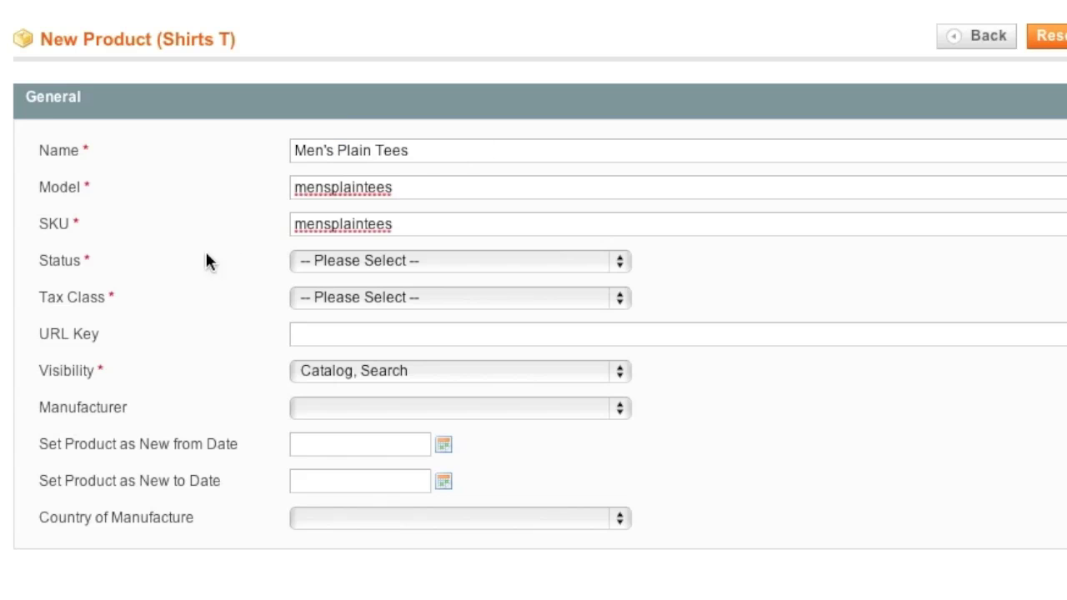
pyautogui.click(327, 261)
pyautogui.click(329, 286)
pyautogui.click(364, 300)
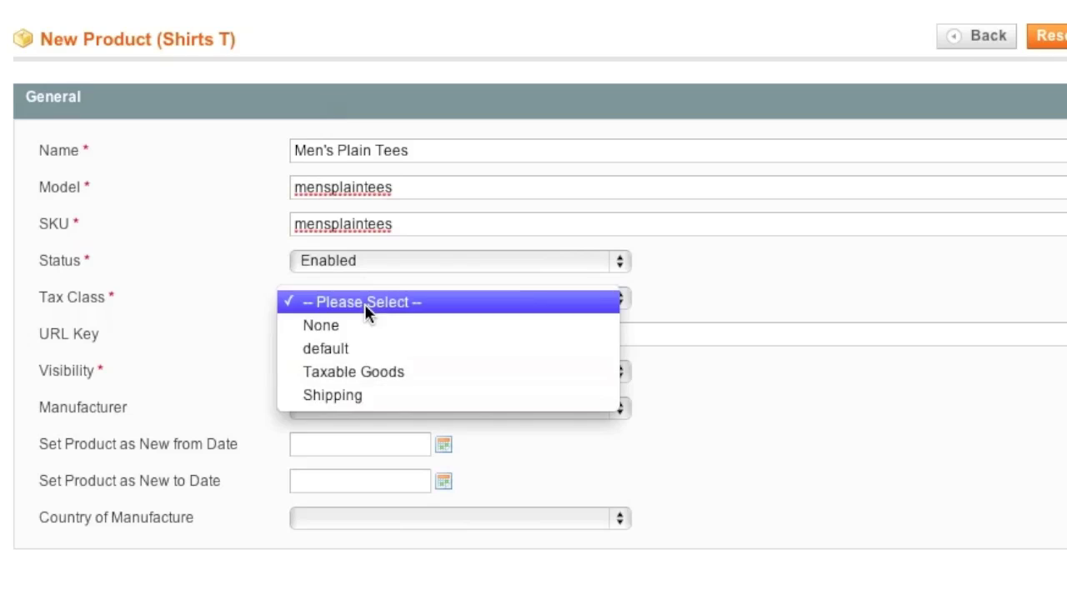
pyautogui.click(351, 318)
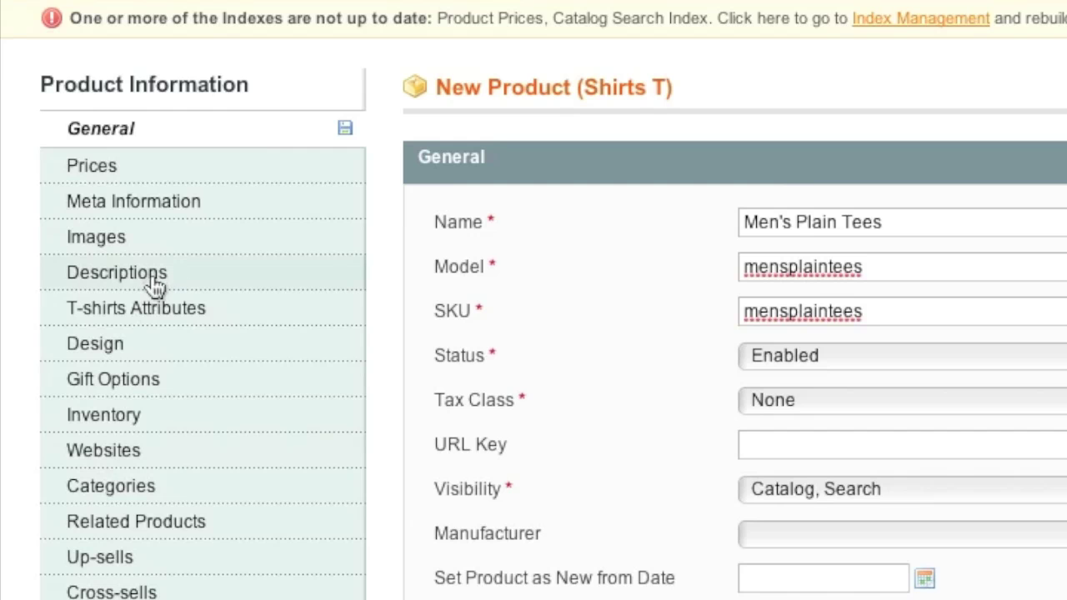
pyautogui.click(247, 177)
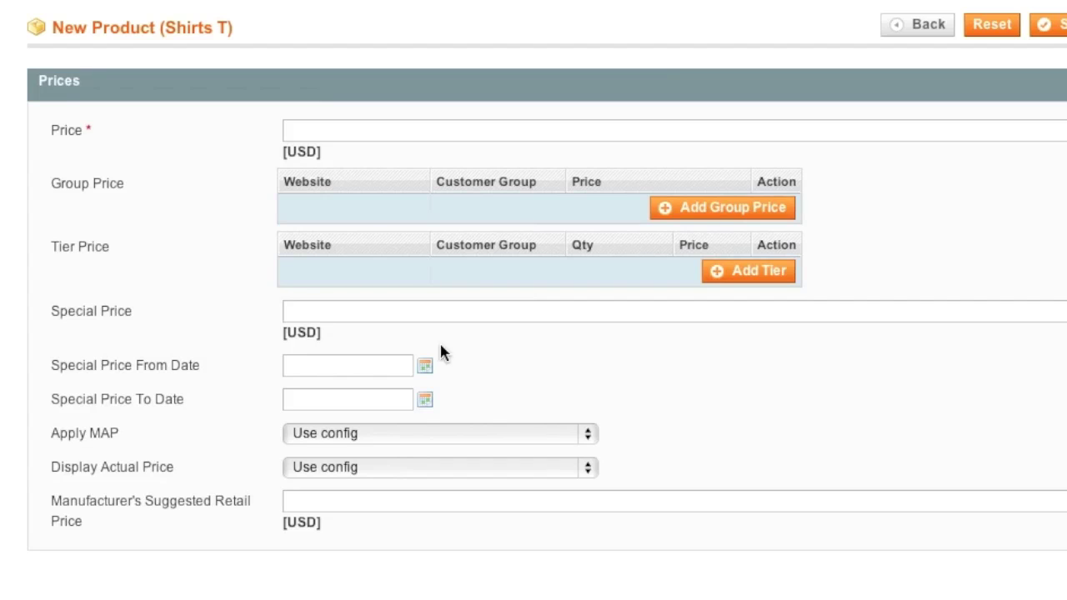
# Set the product price to 9.99
pyautogui.click(357, 130)
pyautogui.write('9.99')
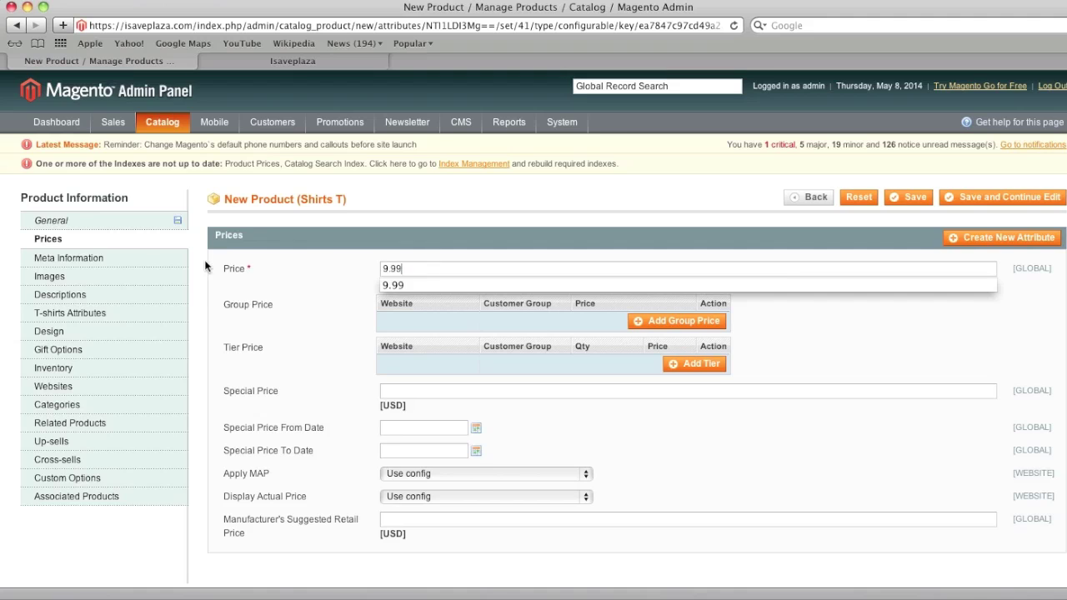
pyautogui.click(169, 260)
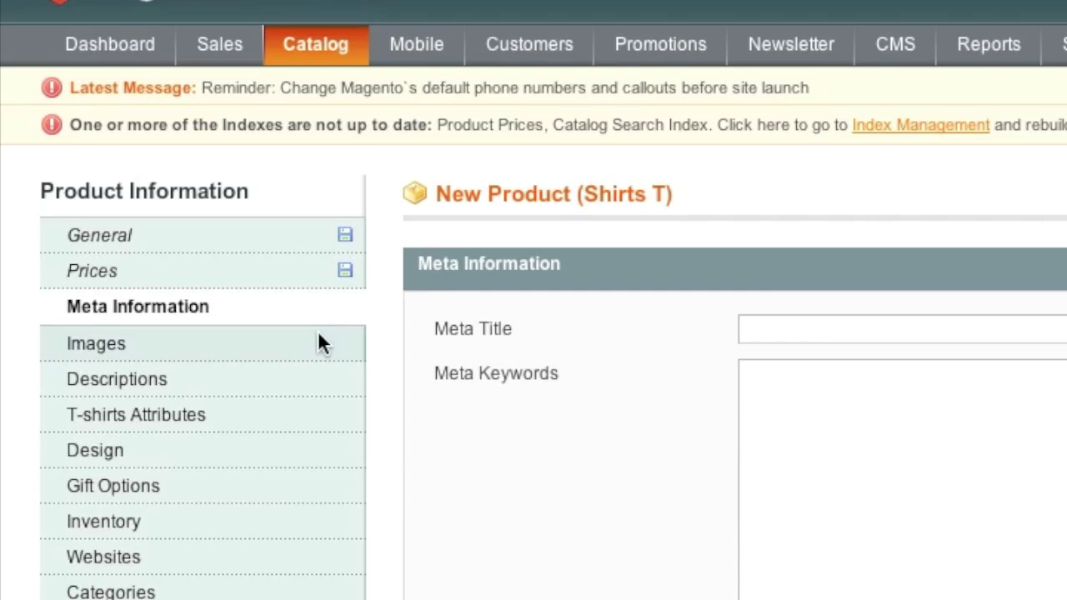
# Upload black-t-shirt.jpg and white-t-shirt.jpg, making the second the thumbnail, small and base image
pyautogui.click(320, 244)
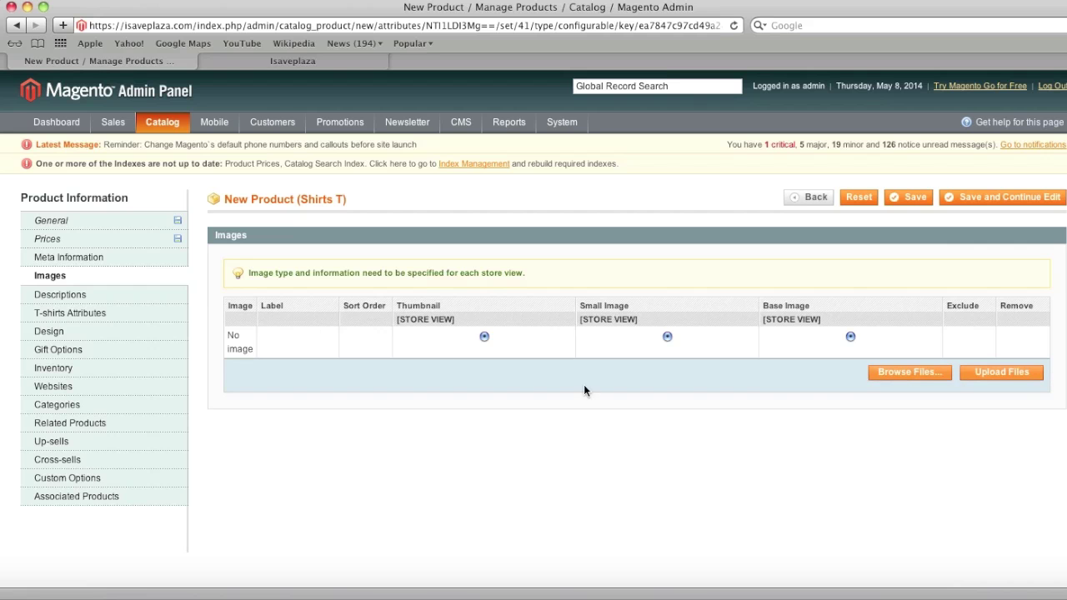
pyautogui.click(908, 372)
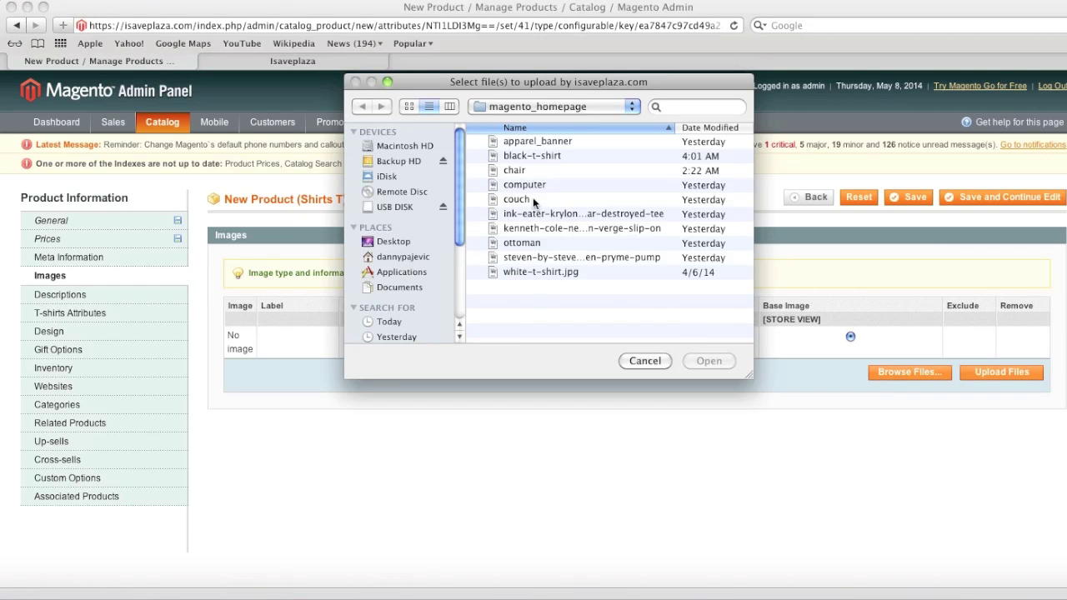
pyautogui.click(527, 157)
pyautogui.click(704, 361)
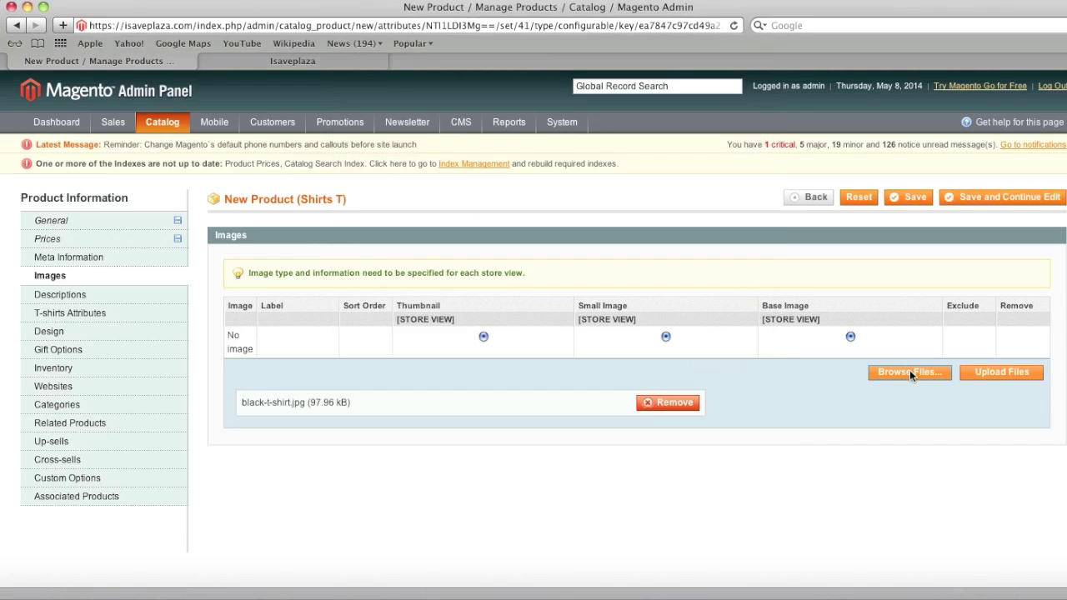
pyautogui.click(909, 371)
pyautogui.doubleClick(567, 273)
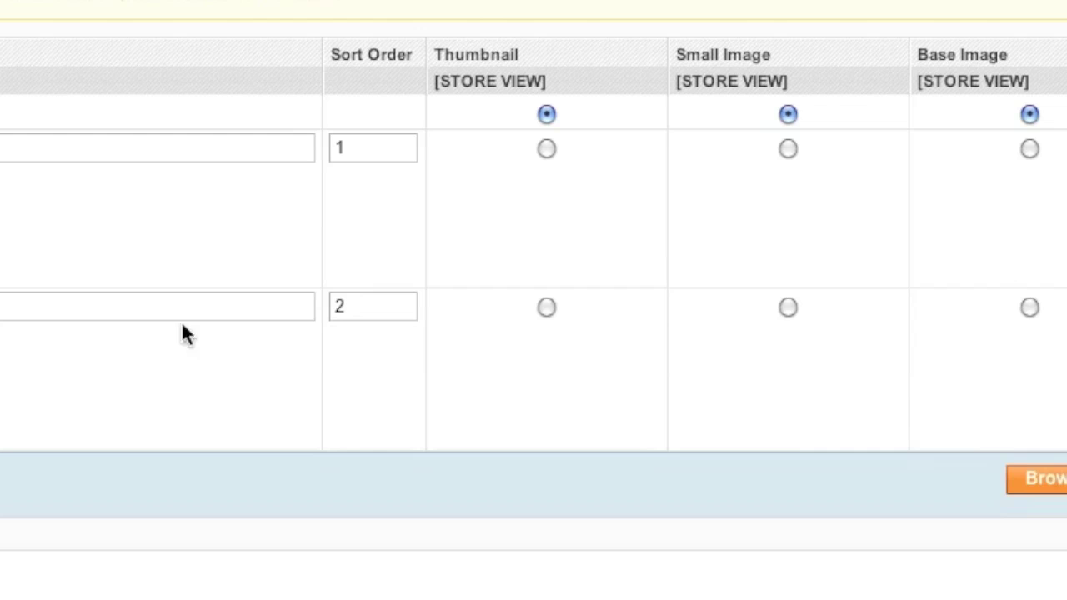
pyautogui.click(546, 308)
pyautogui.click(788, 307)
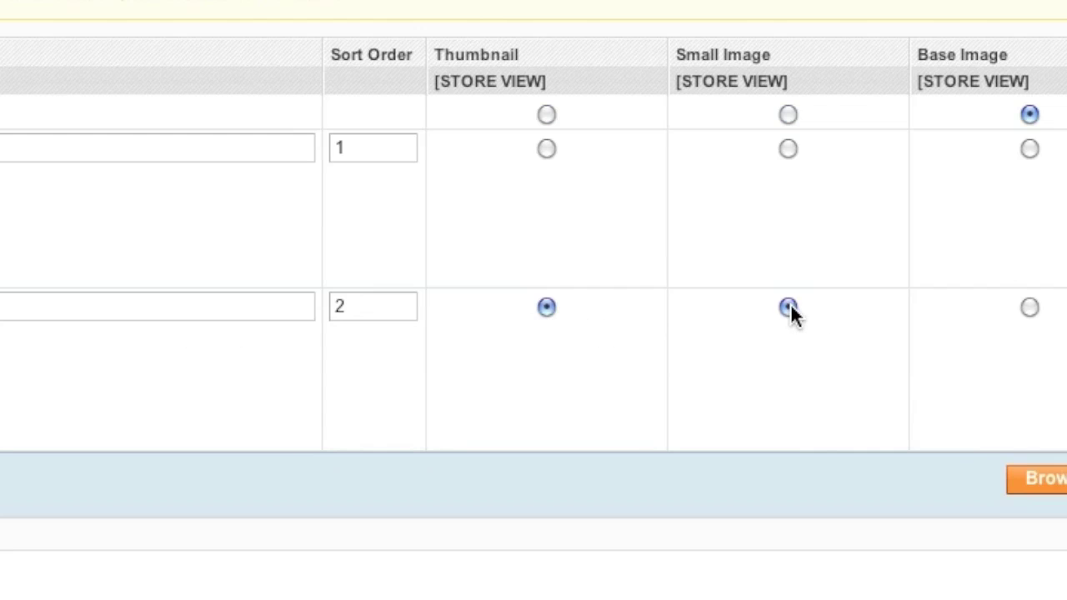
pyautogui.click(1029, 307)
# Enter the short description "Men's" and set the T-shirt Gender to Mens
pyautogui.click(231, 309)
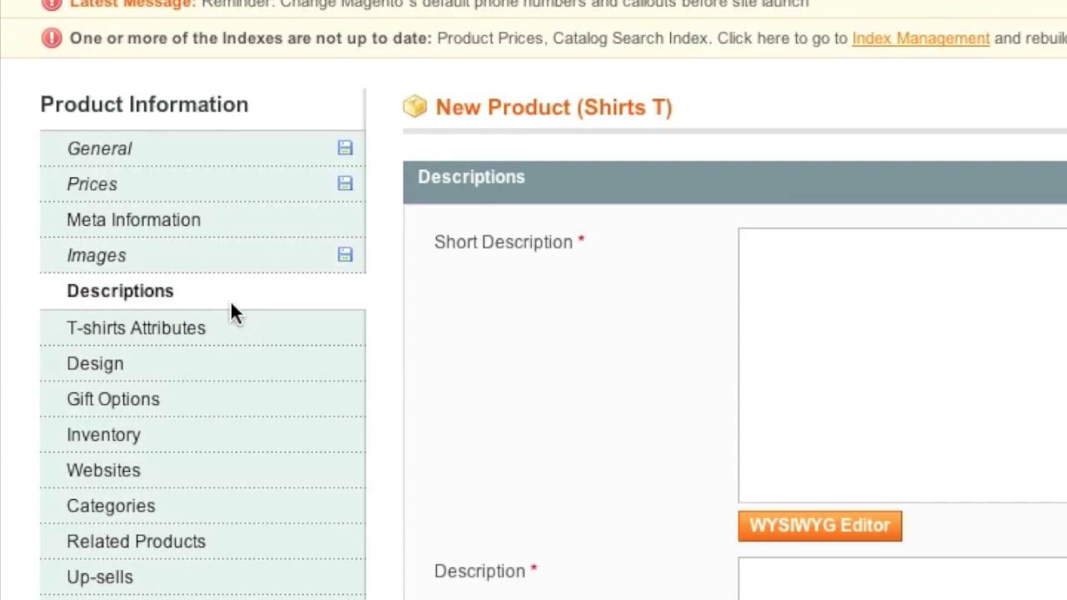
pyautogui.click(956, 300)
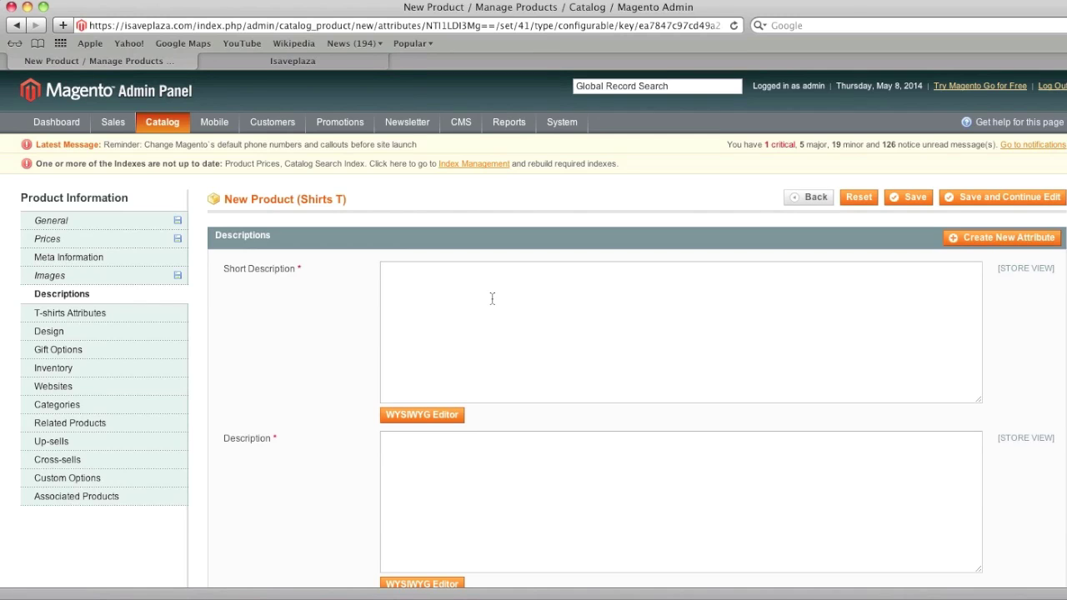
pyautogui.write("Men's tees in black or white.")
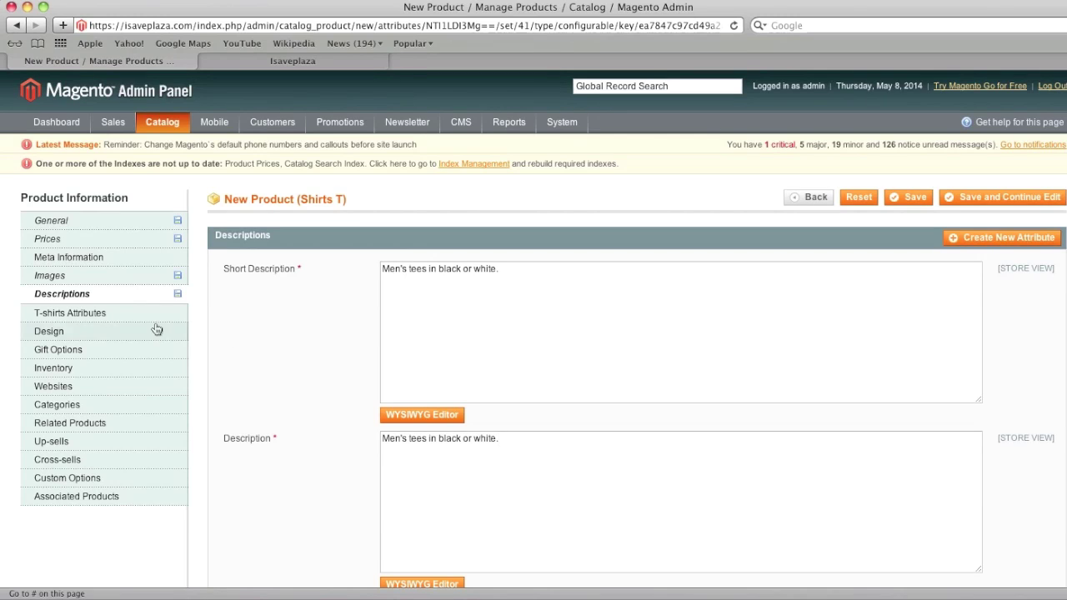
pyautogui.click(155, 315)
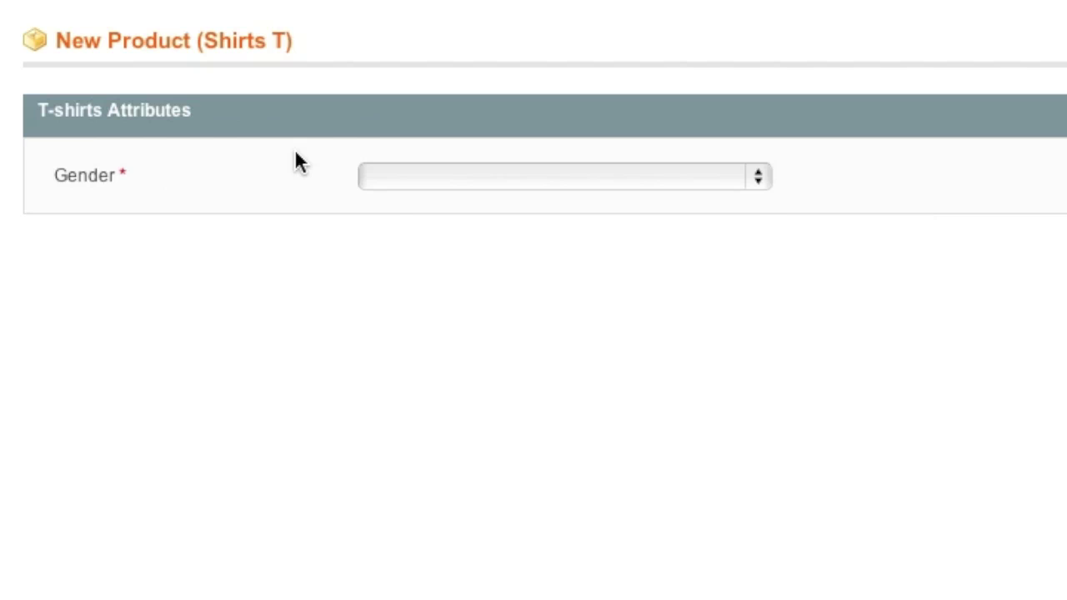
pyautogui.click(492, 177)
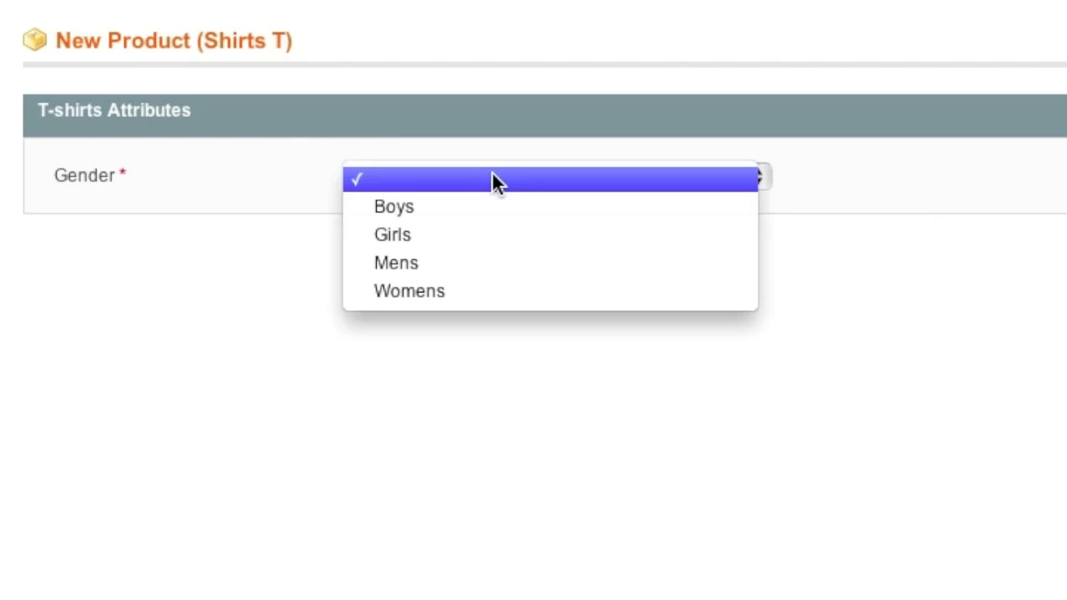
pyautogui.click(448, 261)
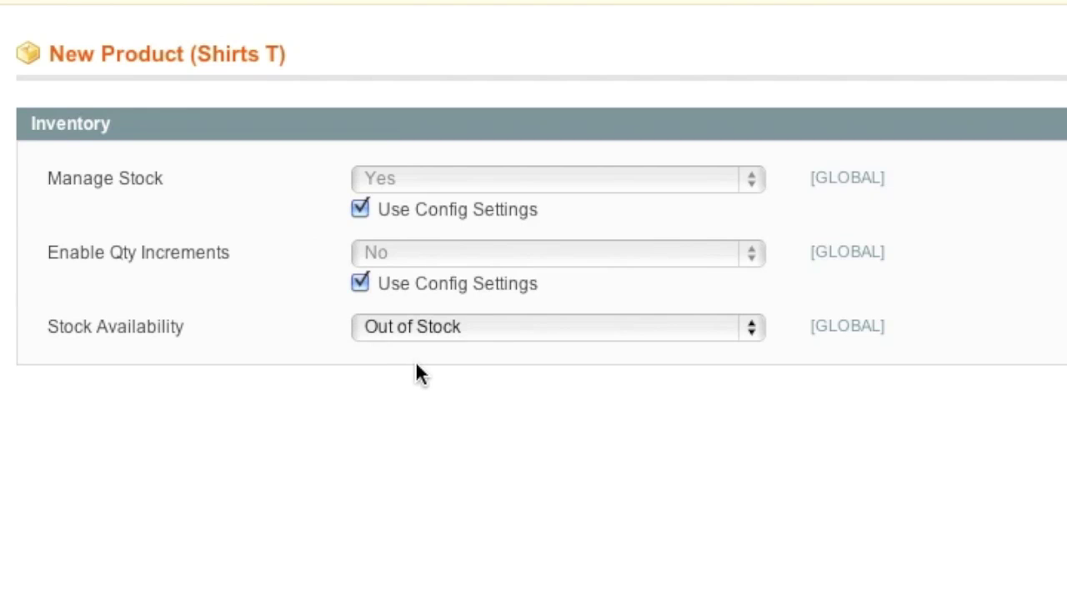
# Mark the product In Stock and assign it to the Apparel and Shirts categories
pyautogui.click(425, 329)
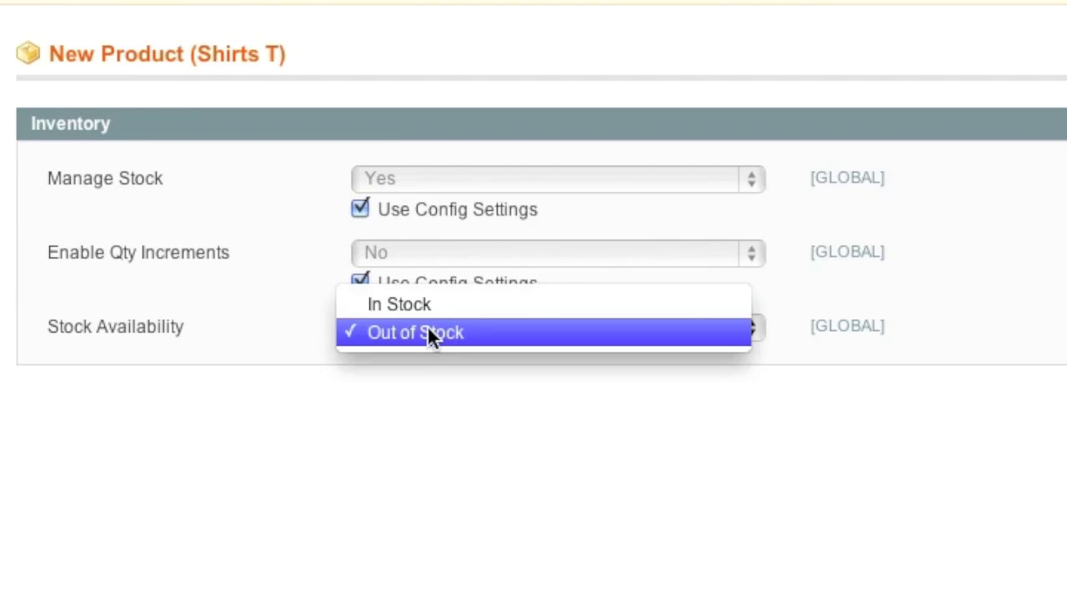
pyautogui.click(420, 308)
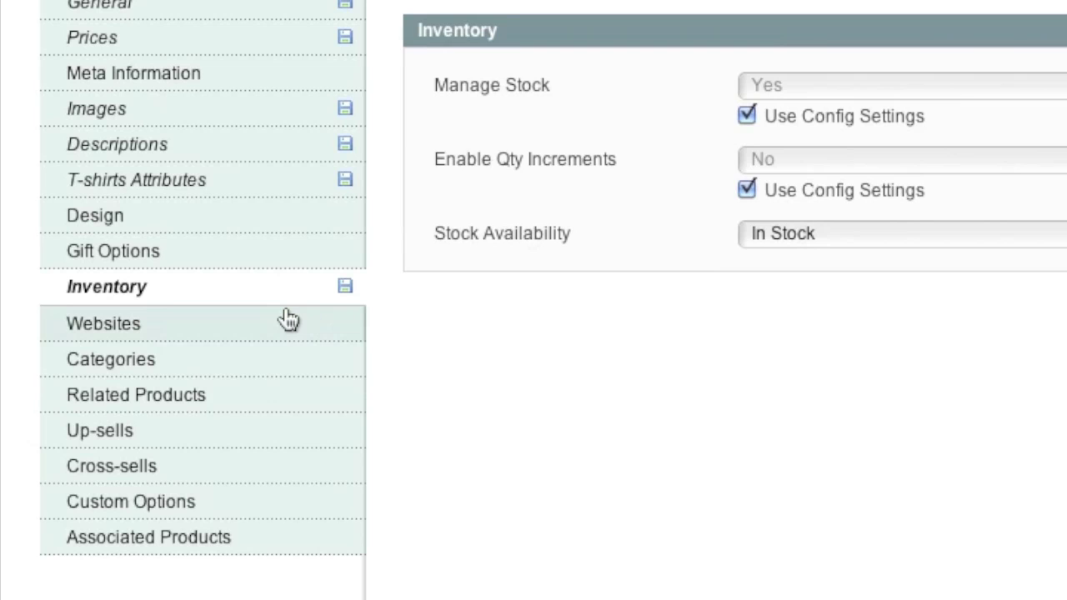
pyautogui.click(142, 386)
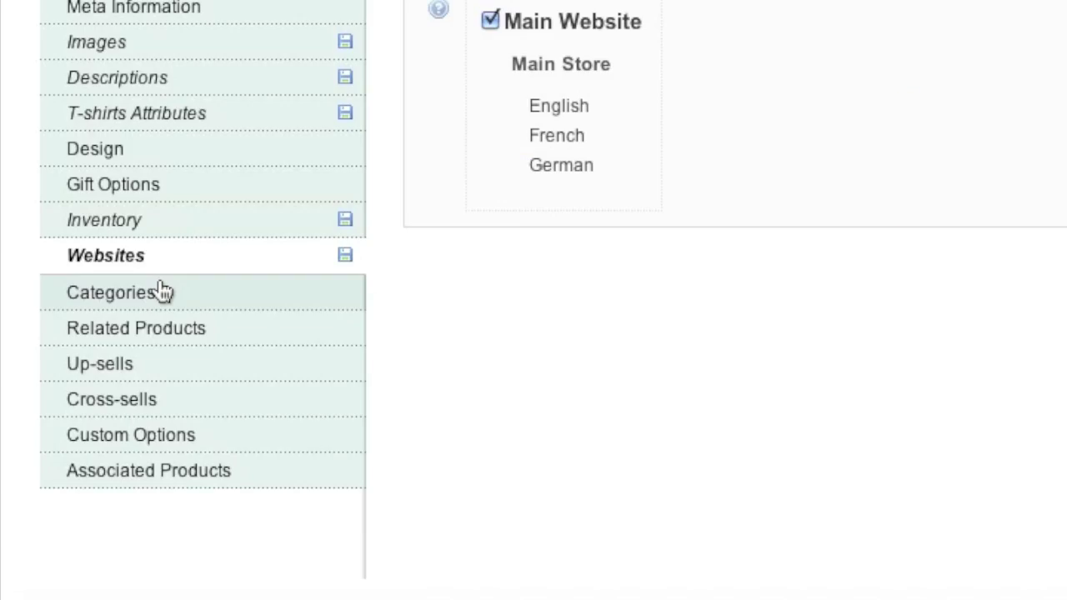
pyautogui.click(95, 286)
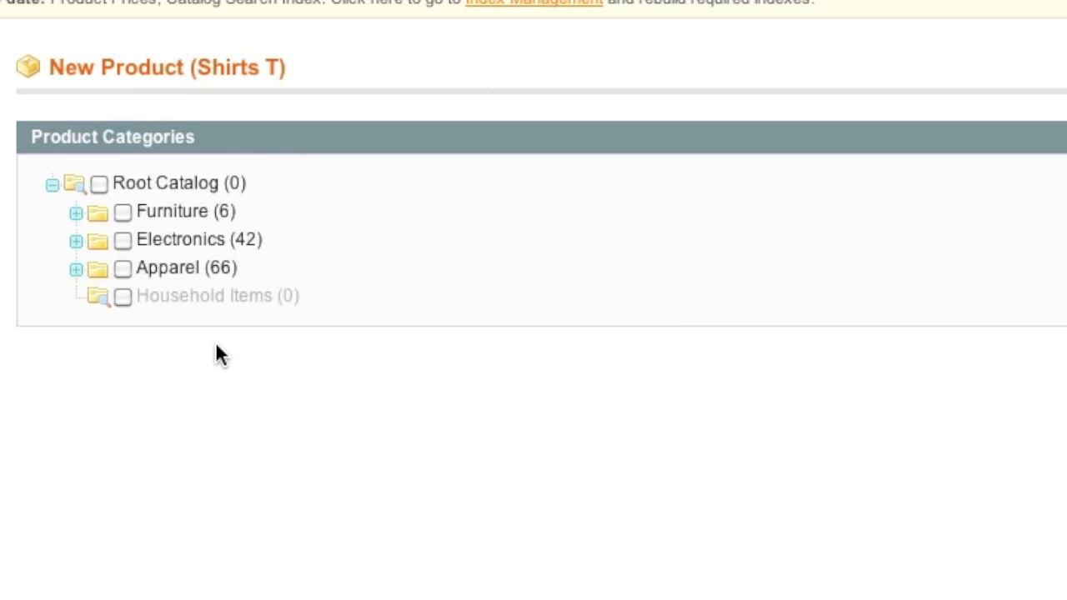
pyautogui.click(122, 268)
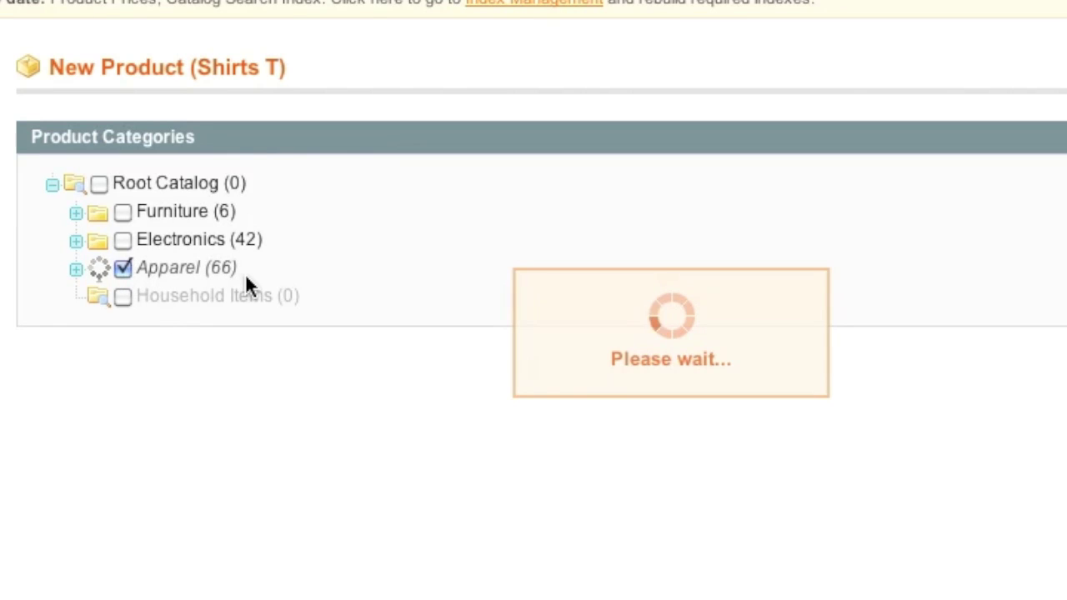
pyautogui.click(147, 296)
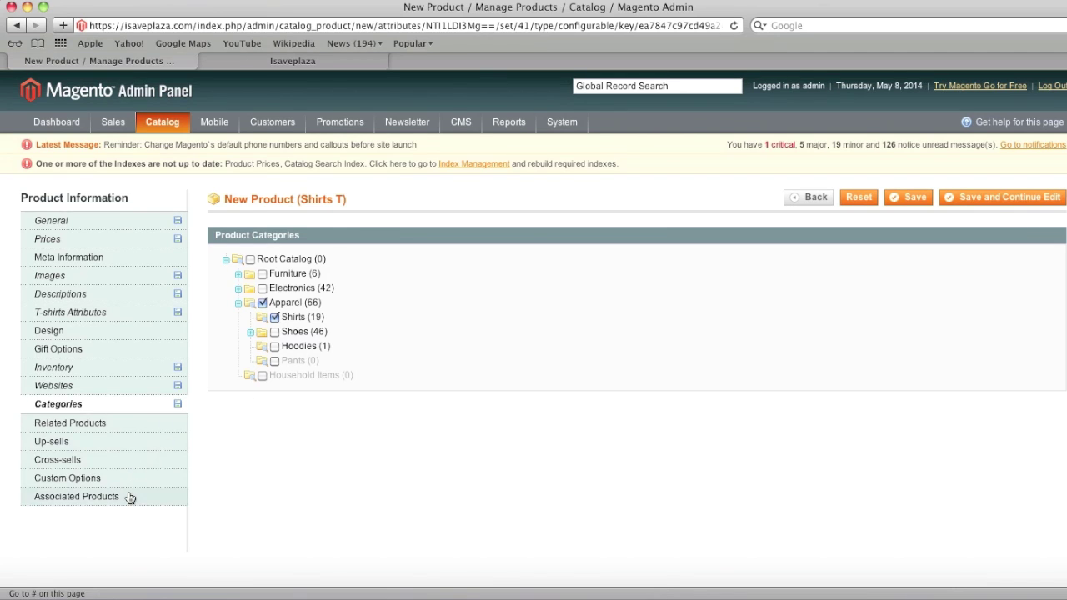
# Filter associated products by 'tee' and link the Black and White Medium and Large tees
pyautogui.click(129, 497)
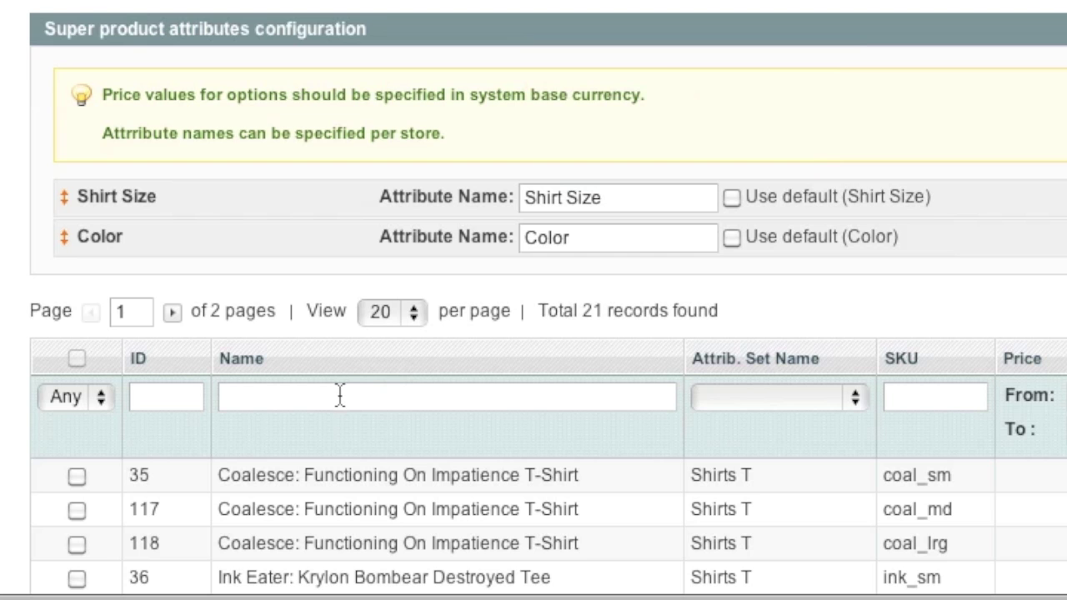
pyautogui.click(713, 382)
pyautogui.write('tee')
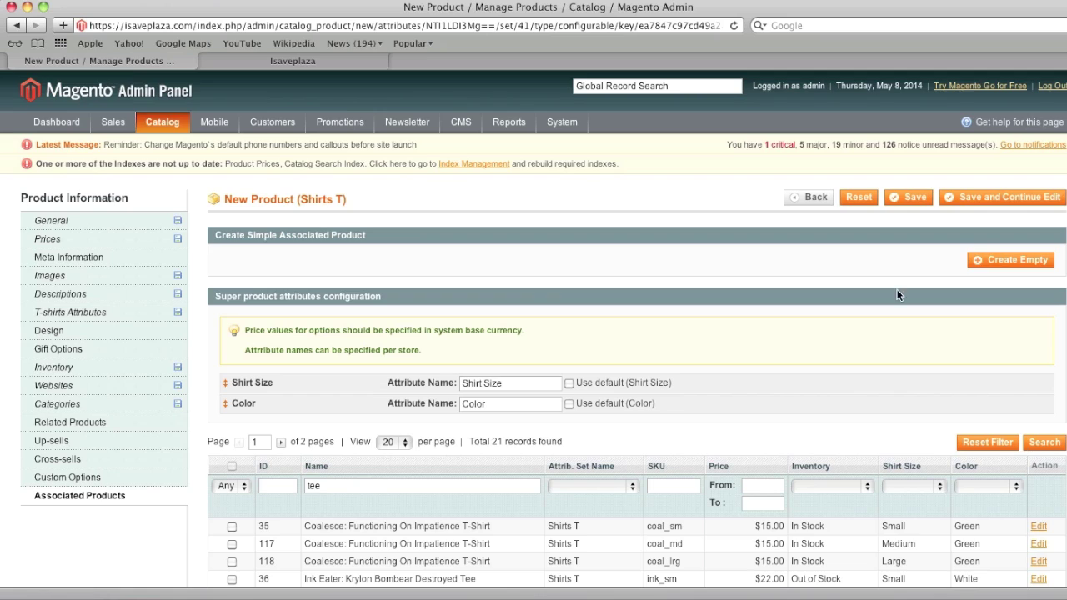
pyautogui.click(1046, 441)
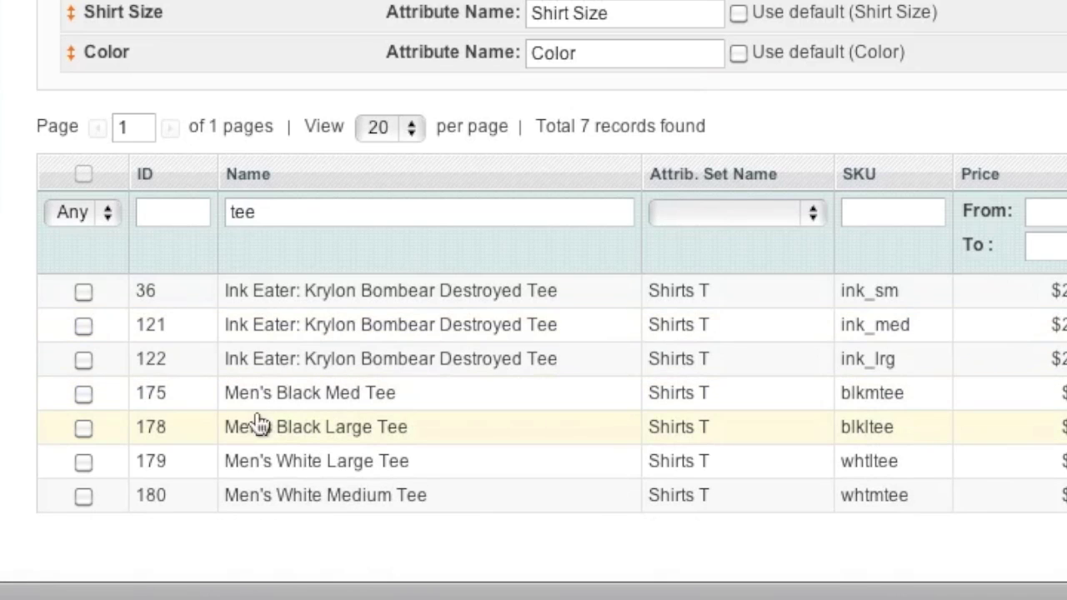
pyautogui.click(83, 395)
pyautogui.click(85, 503)
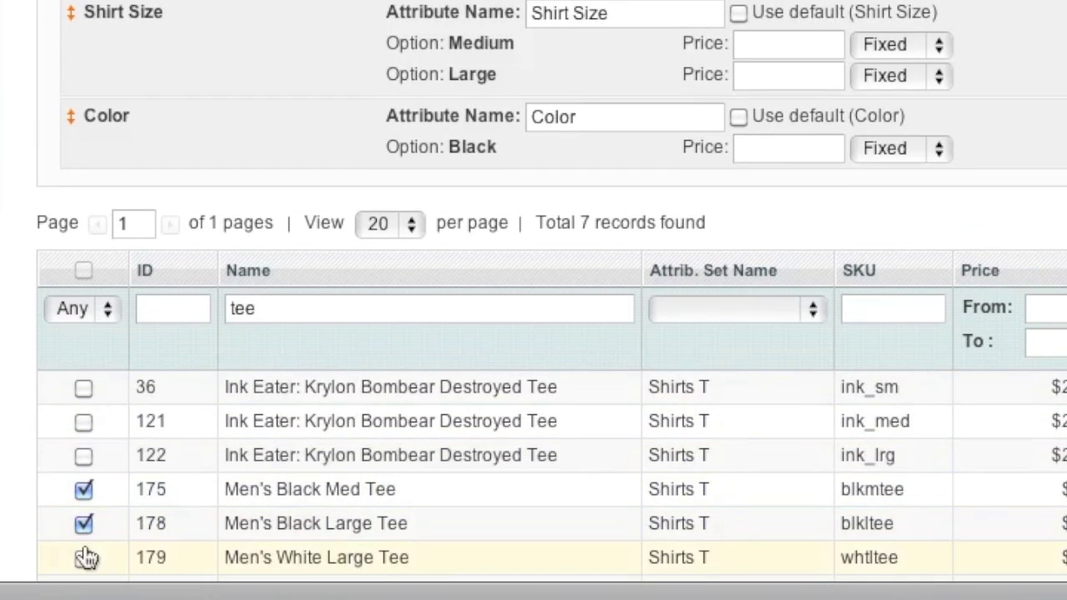
pyautogui.scroll(-2, 92, 542)
pyautogui.click(87, 486)
pyautogui.click(85, 549)
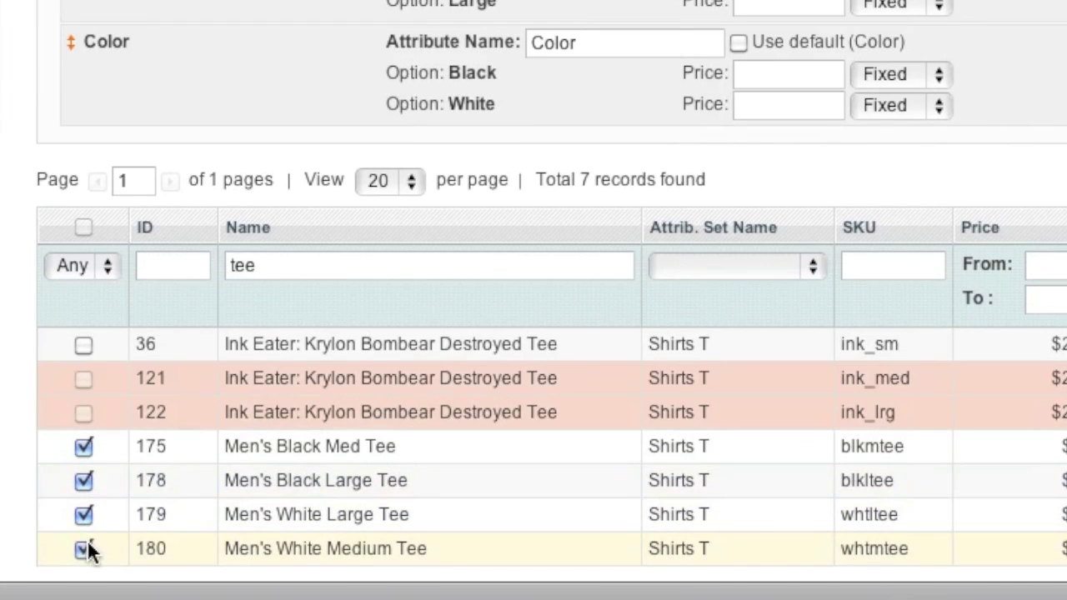
pyautogui.scroll(5, 233, 479)
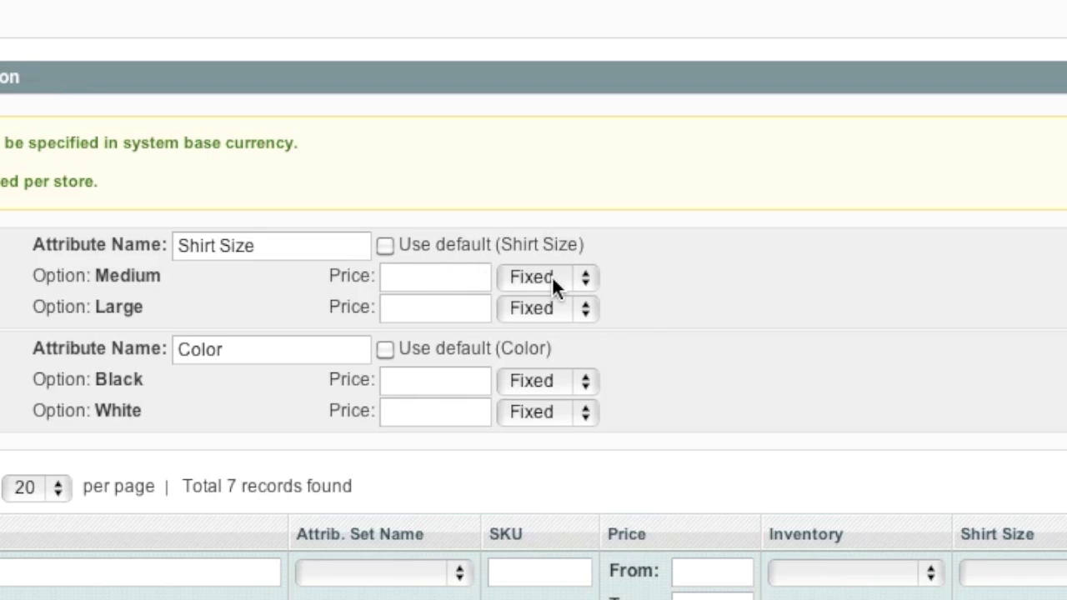
# Keep the Medium price type as Fixed and save the configurable product
pyautogui.click(550, 280)
pyautogui.click(623, 214)
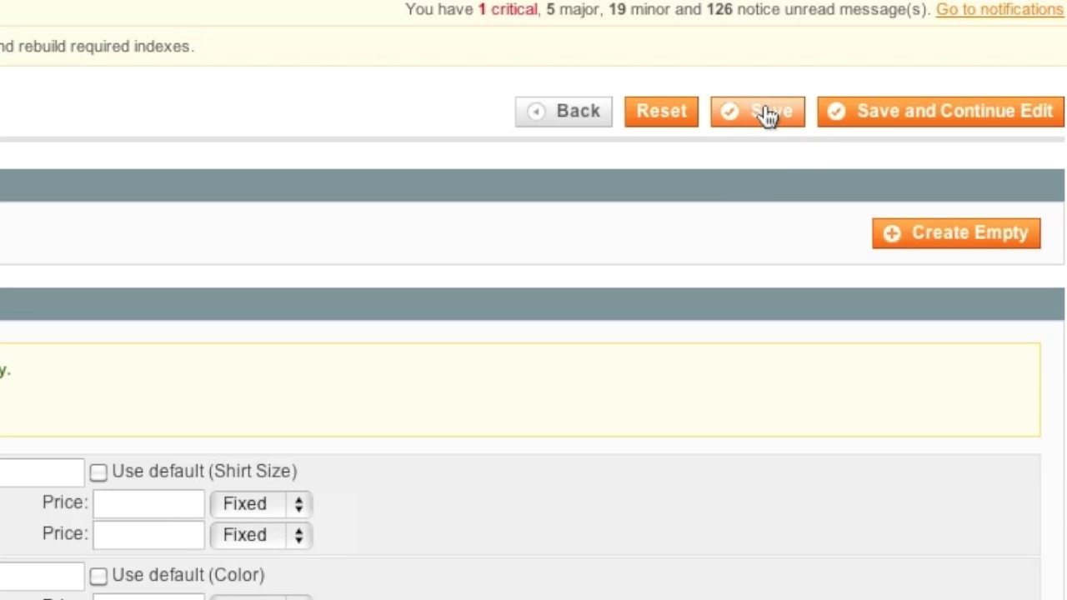
pyautogui.click(767, 115)
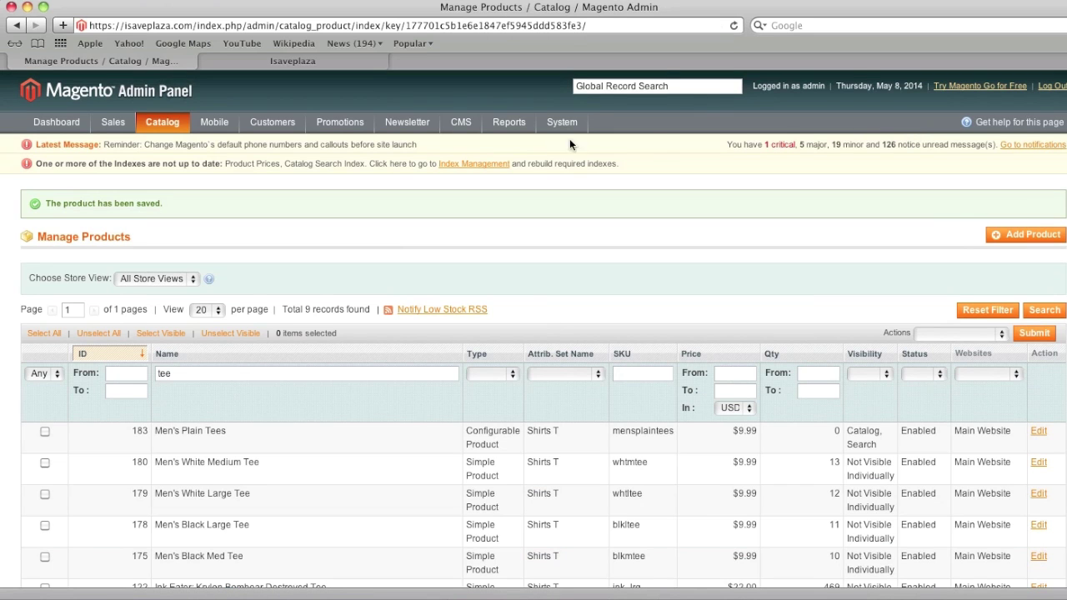
pyautogui.click(357, 57)
# Go to Apparel > Shirts and open the Men's Plain Tees product page
pyautogui.moveTo(341, 173)
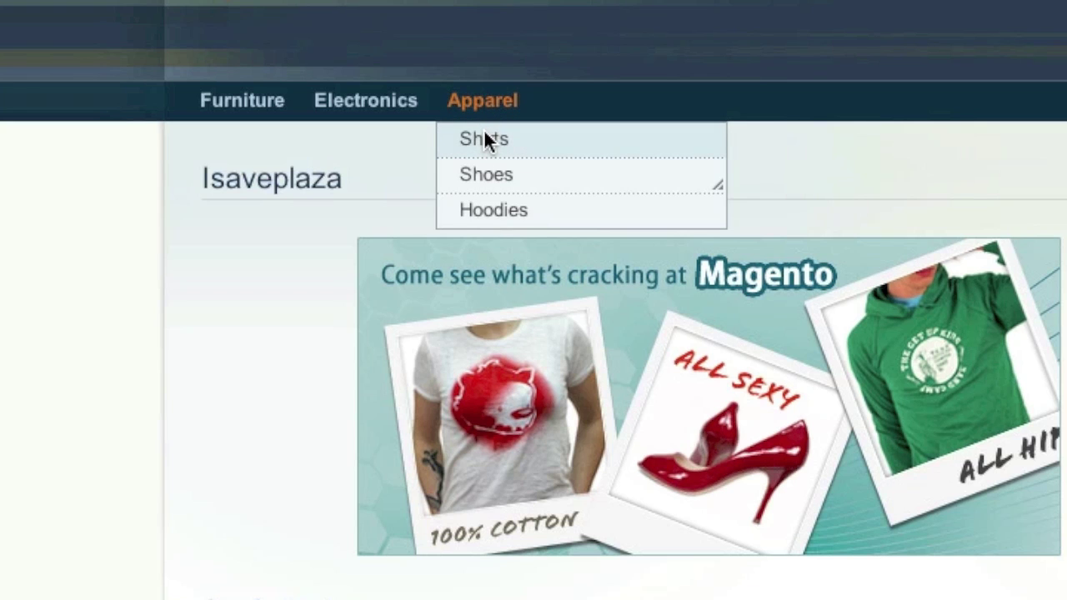
pyautogui.click(483, 139)
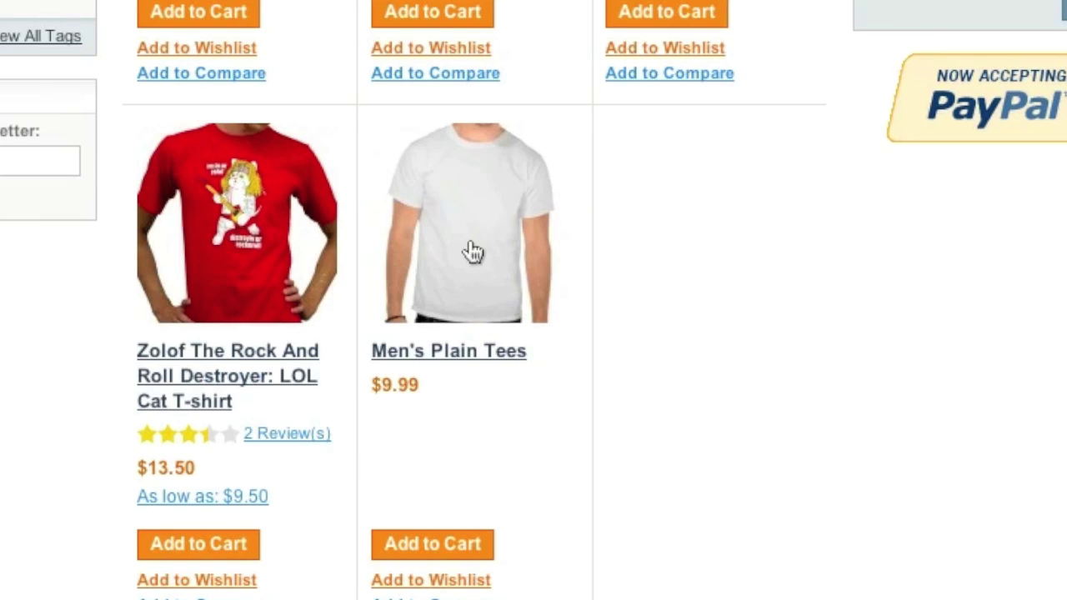
pyautogui.click(542, 254)
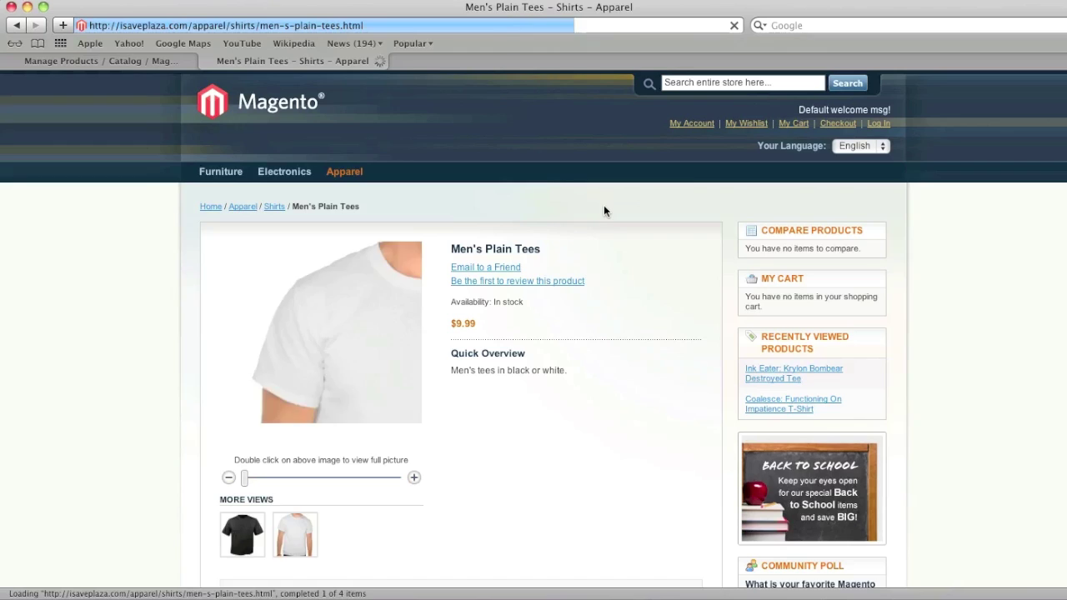
pyautogui.scroll(-5, 604, 208)
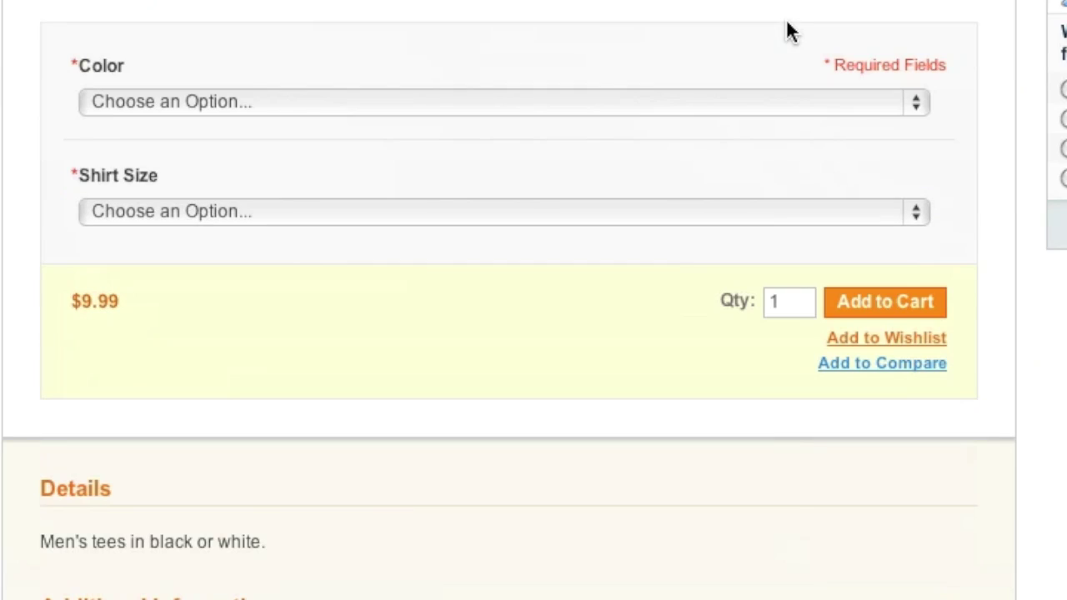
# Choose Black for Color and Medium for Shirt Size
pyautogui.click(547, 104)
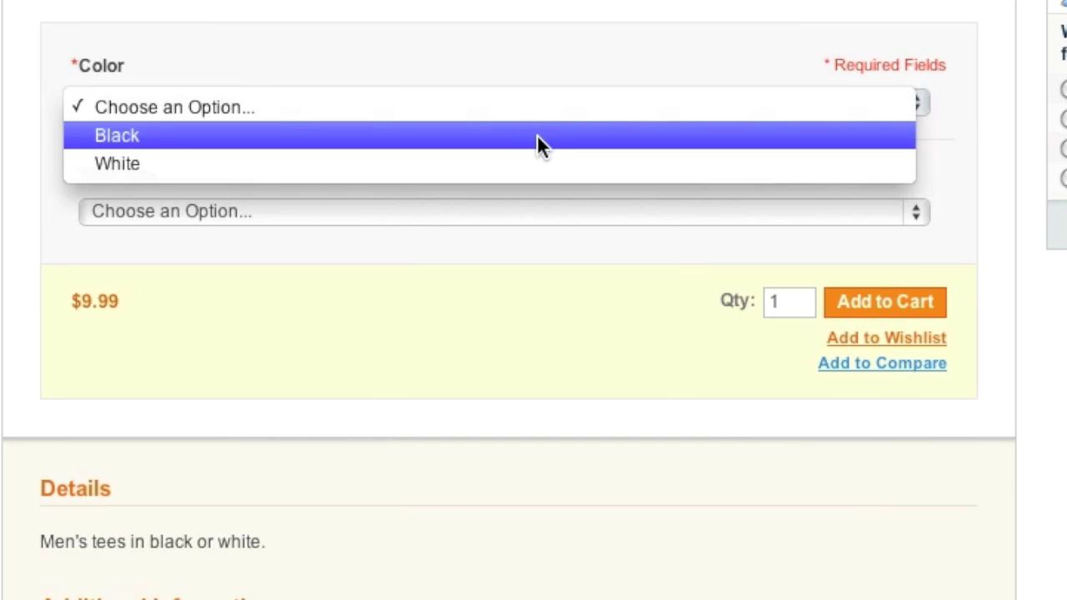
pyautogui.click(537, 134)
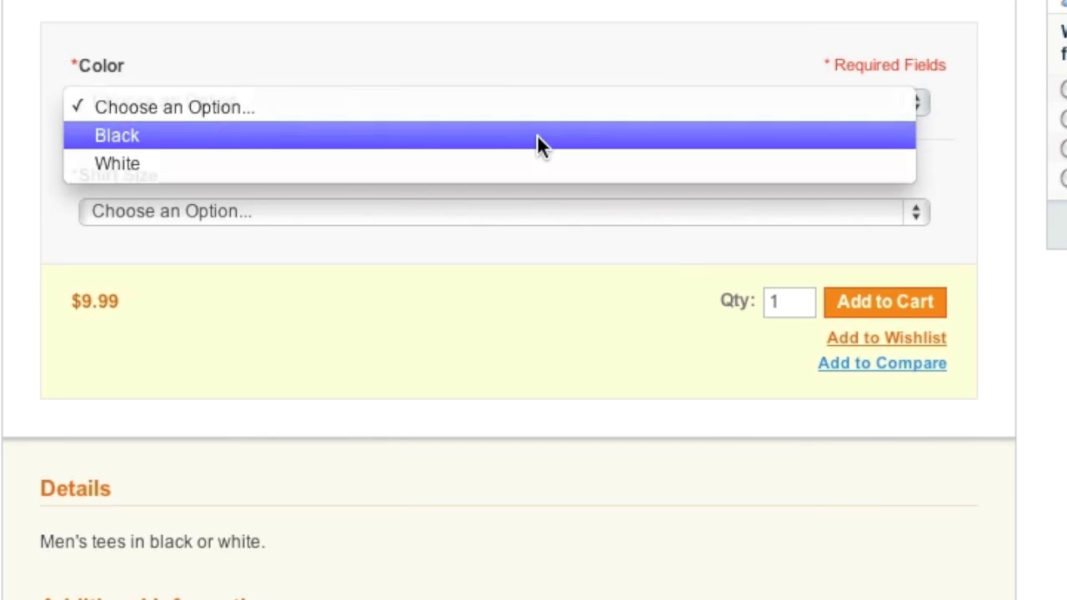
pyautogui.click(479, 218)
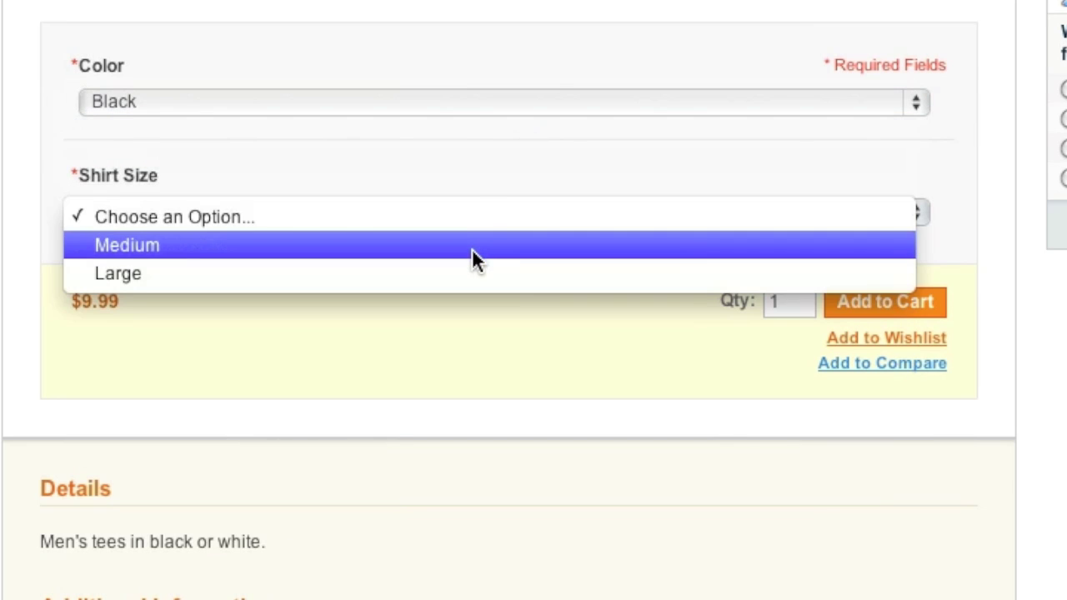
pyautogui.click(472, 248)
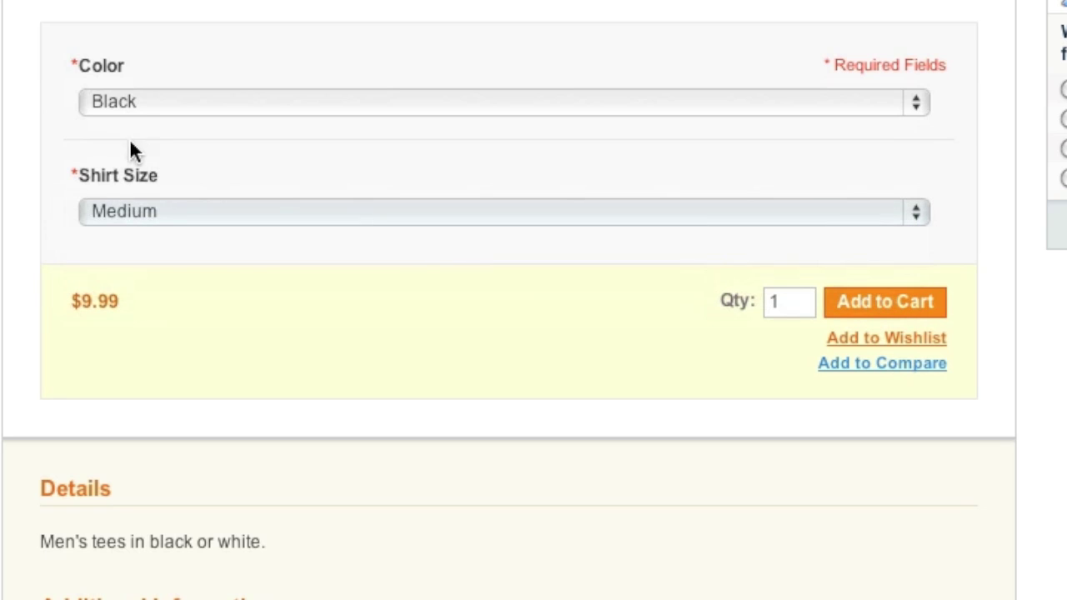